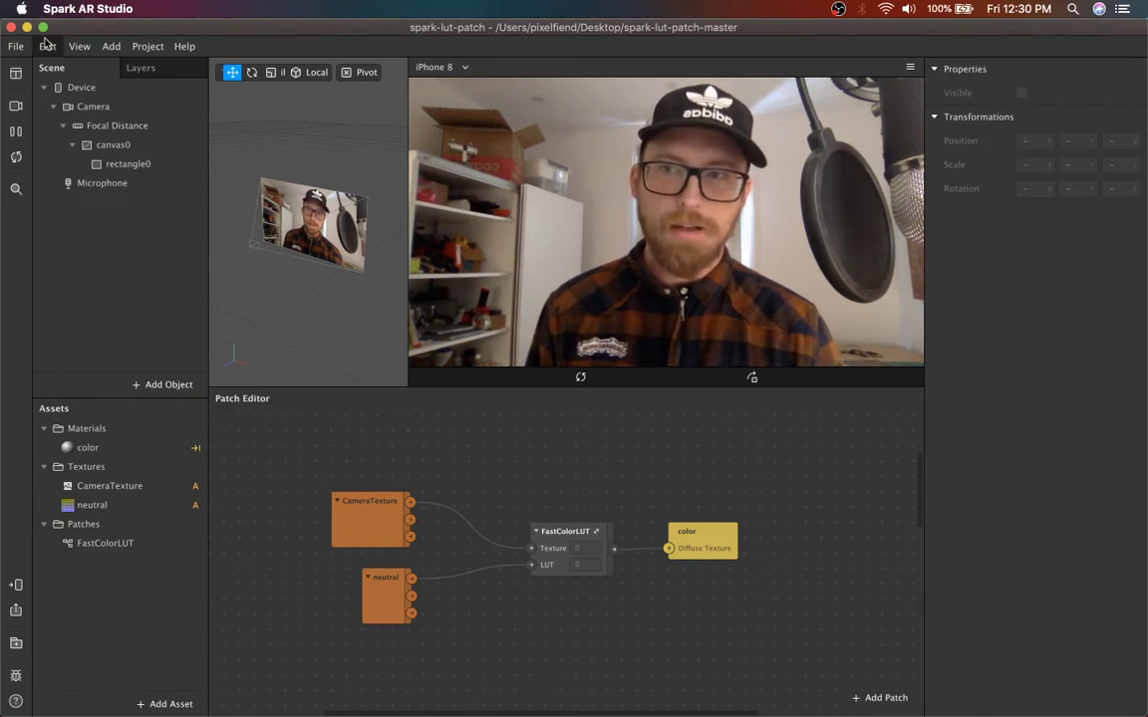
Switch from Spark AR Studio to Adobe Lightroom using its Dock icon
mouse_move(548, 709)
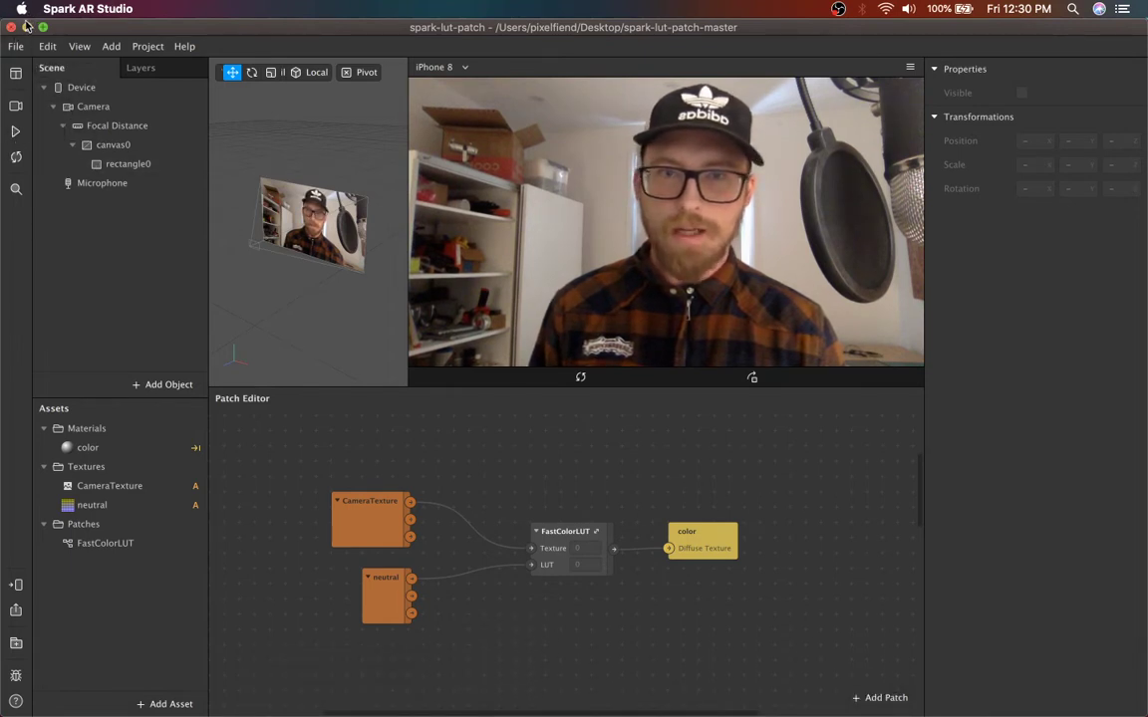
left_click(546, 678)
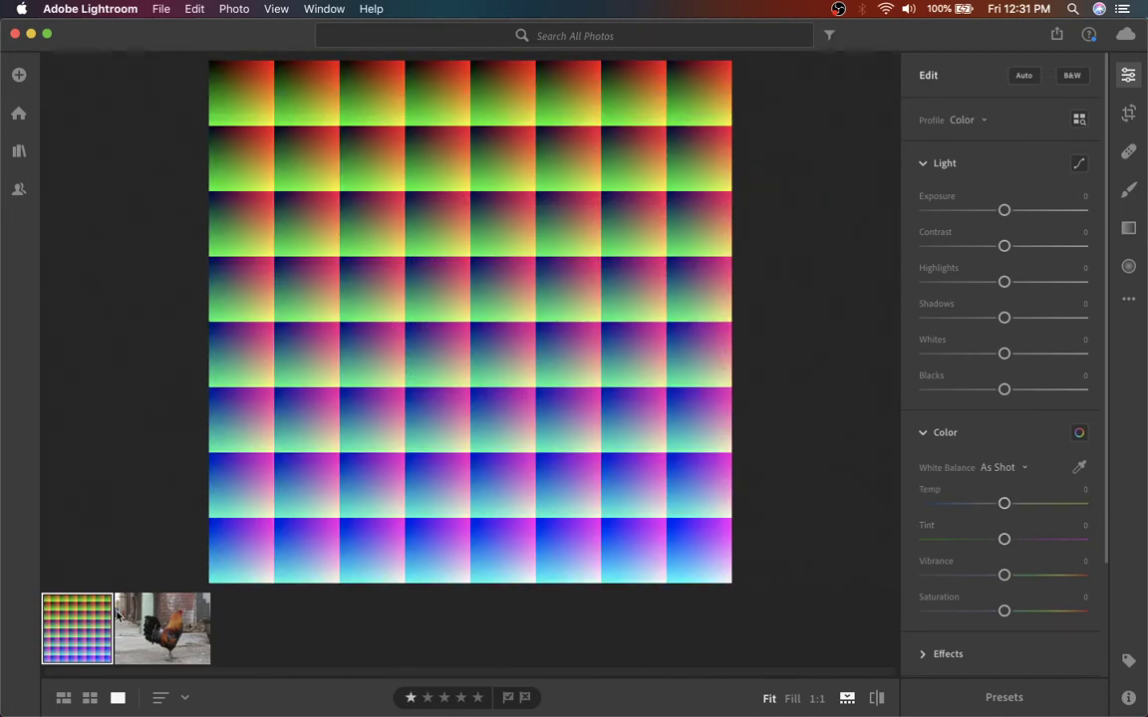
View the rooster photo in the filmstrip, then return to the colour-grid LUT image
left_click(167, 646)
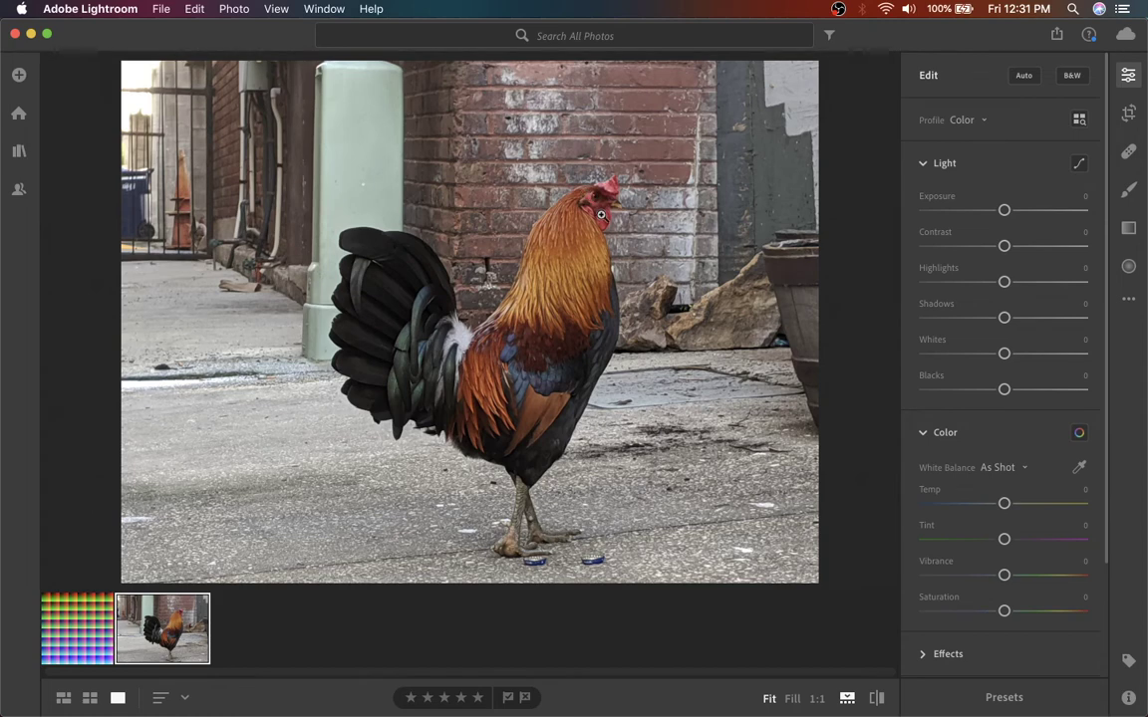
left_click(82, 643)
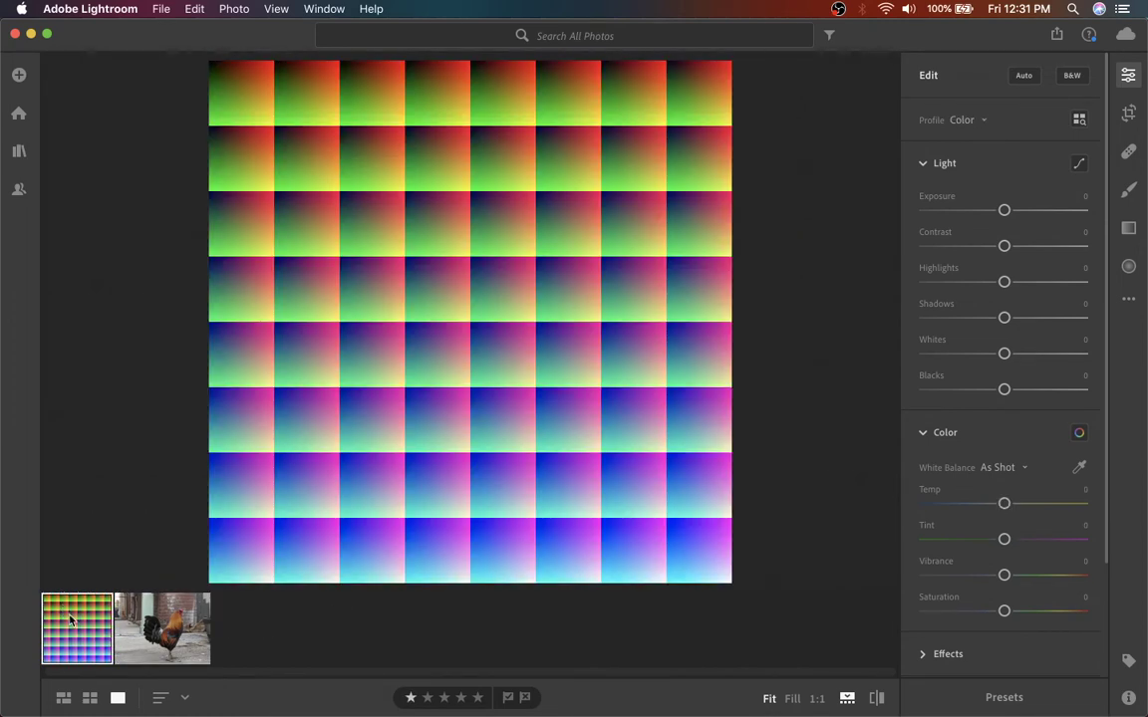
In Firefox, open neutral.png from the spark-lut-patch repository's textures folder
mouse_move(494, 705)
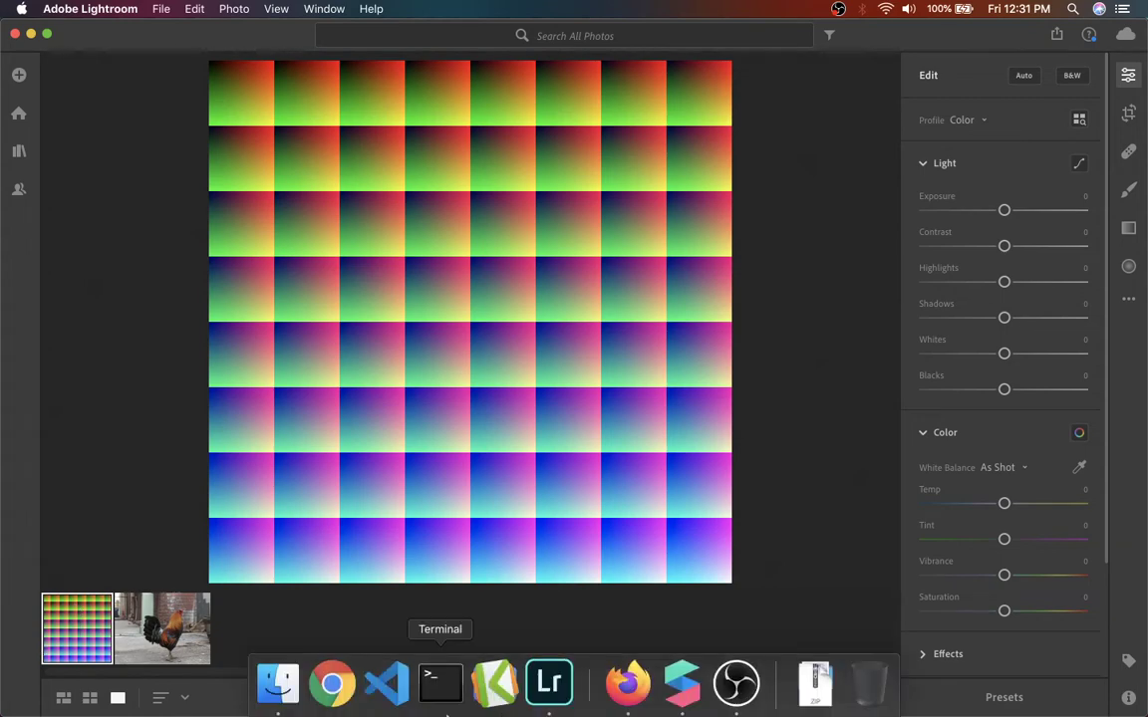
left_click(646, 701)
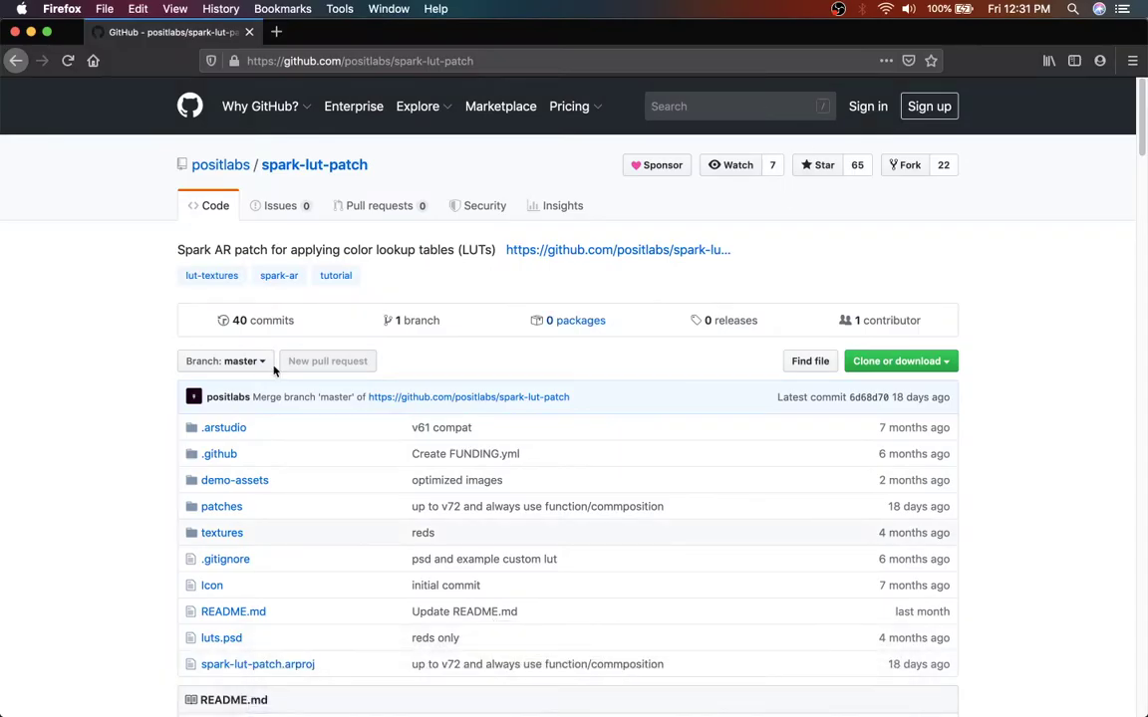
scroll(209, 610, "down", 3)
scroll(208, 609, "down", 6)
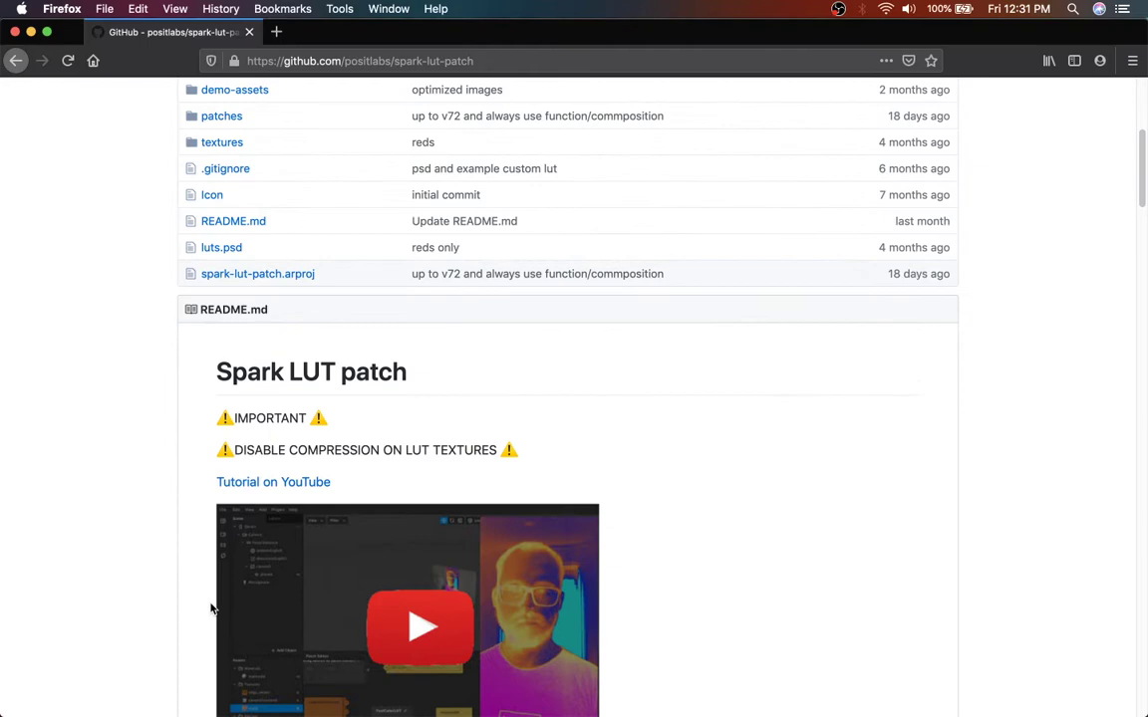
scroll(251, 225, "up", 3)
left_click(221, 278)
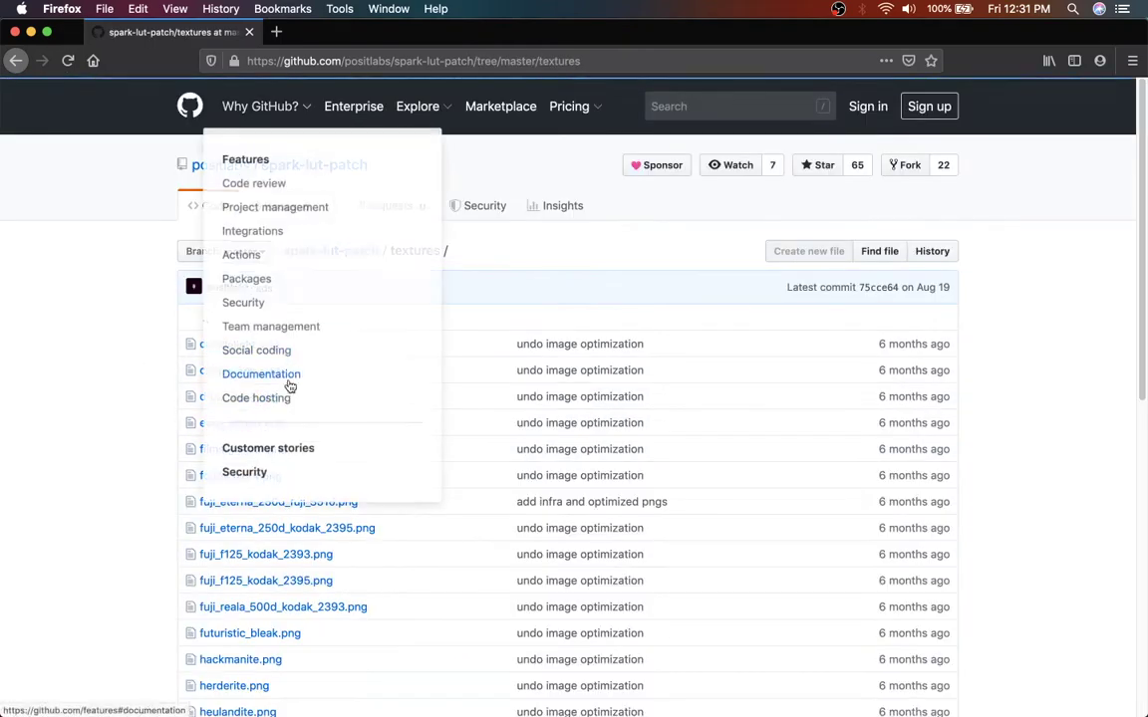
scroll(297, 641, "down", 7)
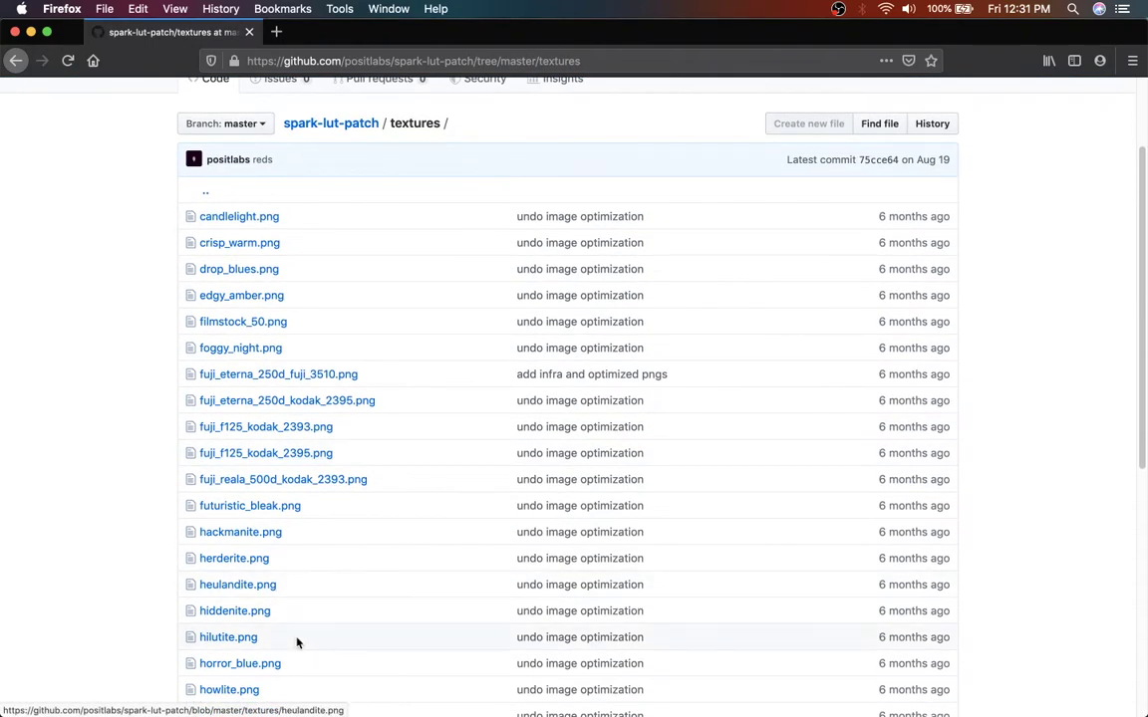
scroll(295, 641, "down", 3)
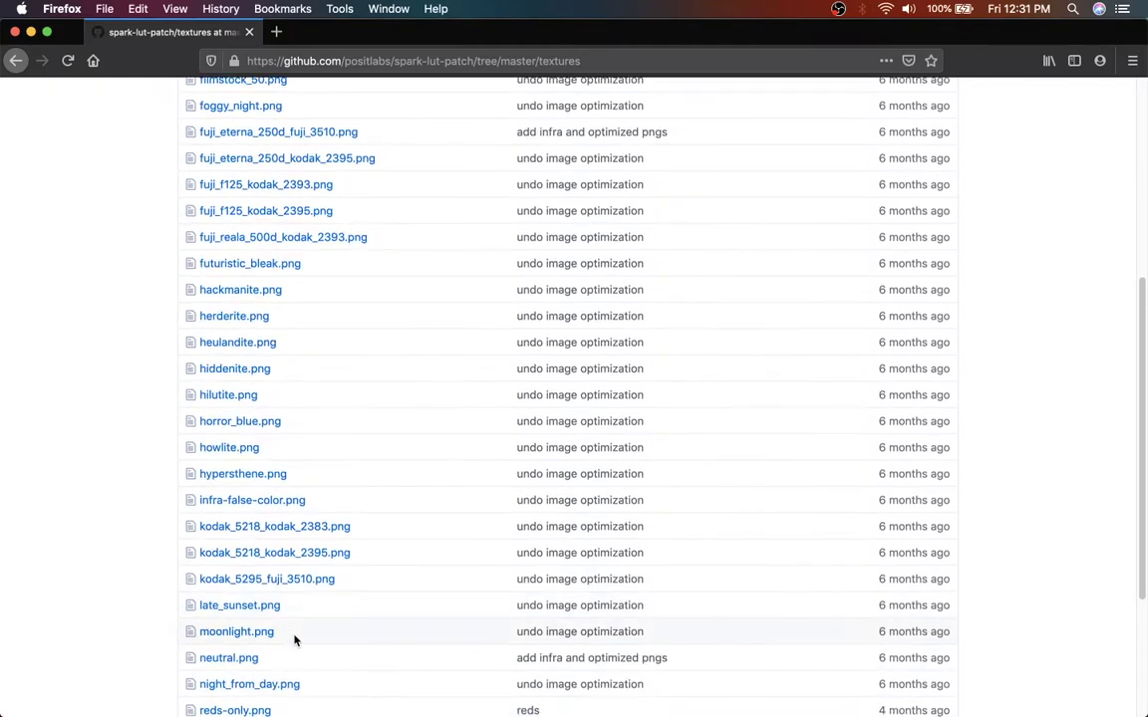
left_click(240, 614)
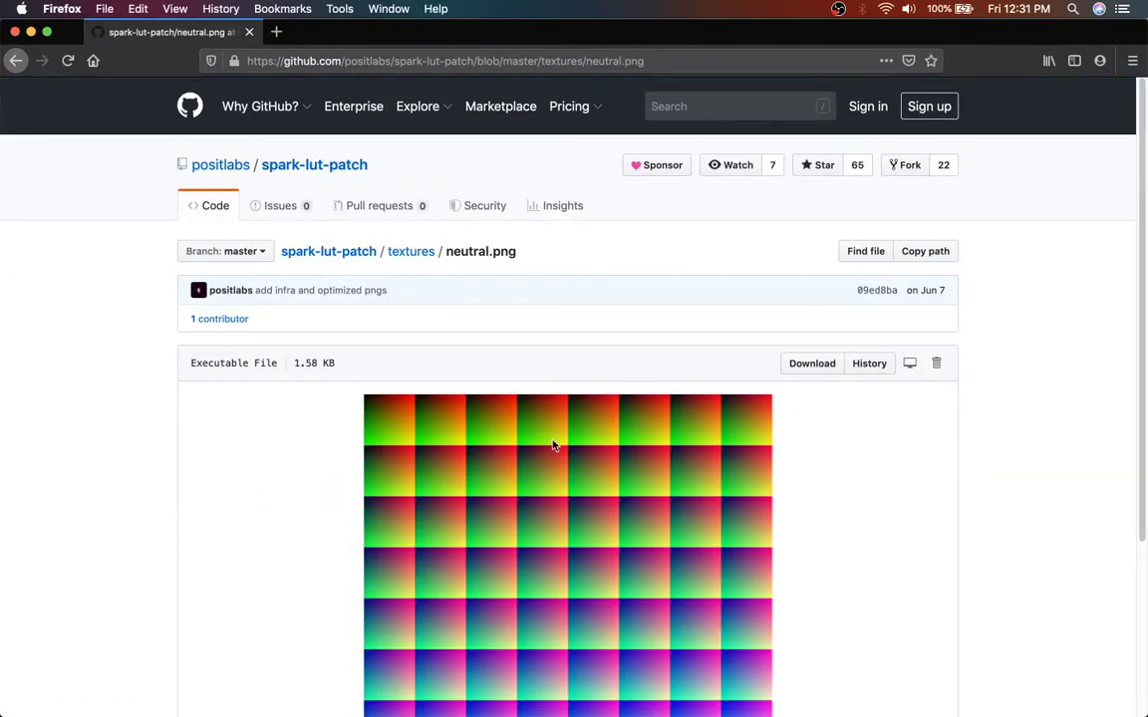
Open the repository author's GitHub Sponsors page and look it over
scroll(756, 585, "down", 1)
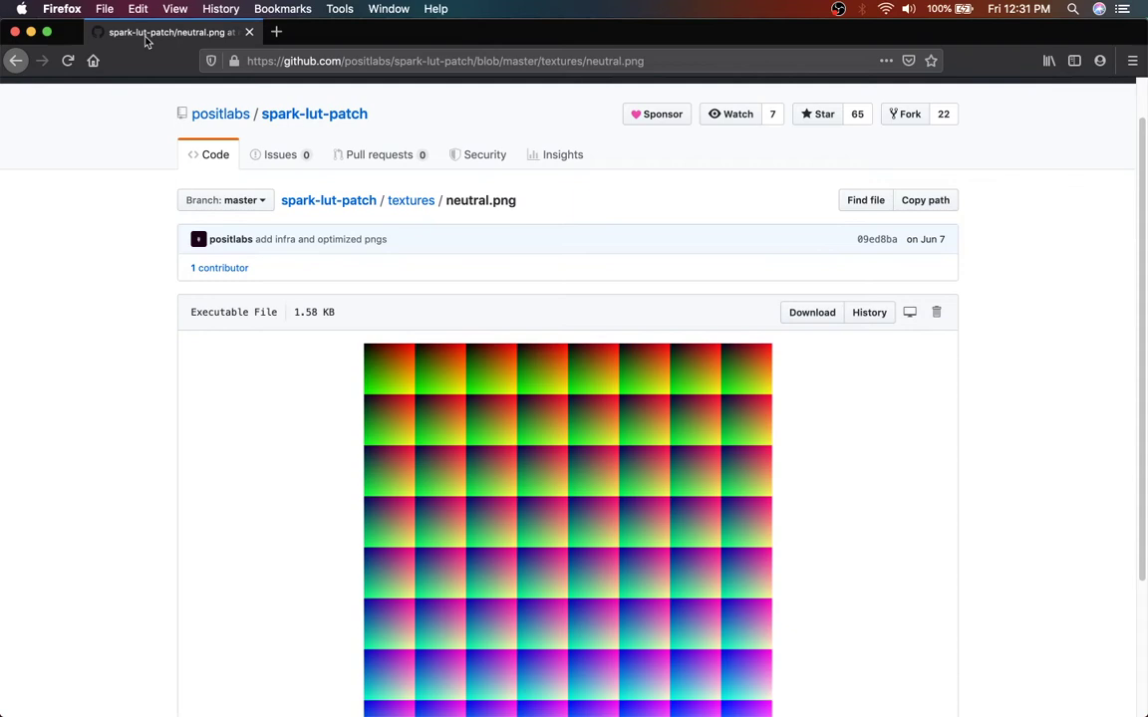
left_click(659, 114)
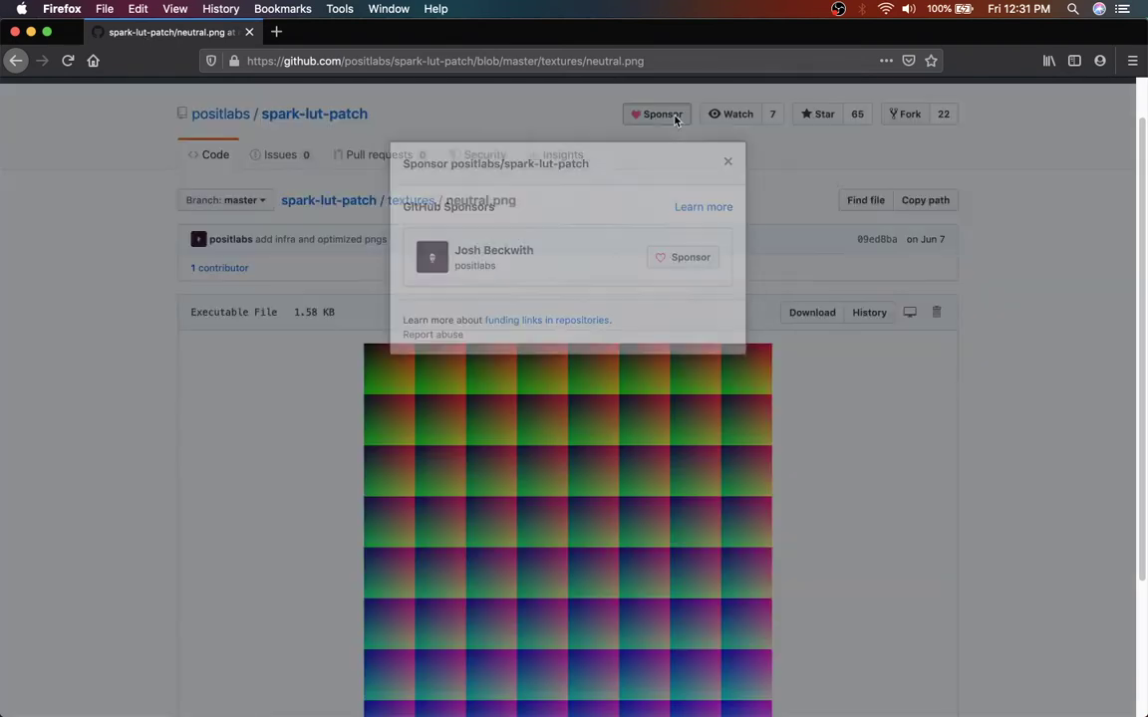
left_click(686, 257)
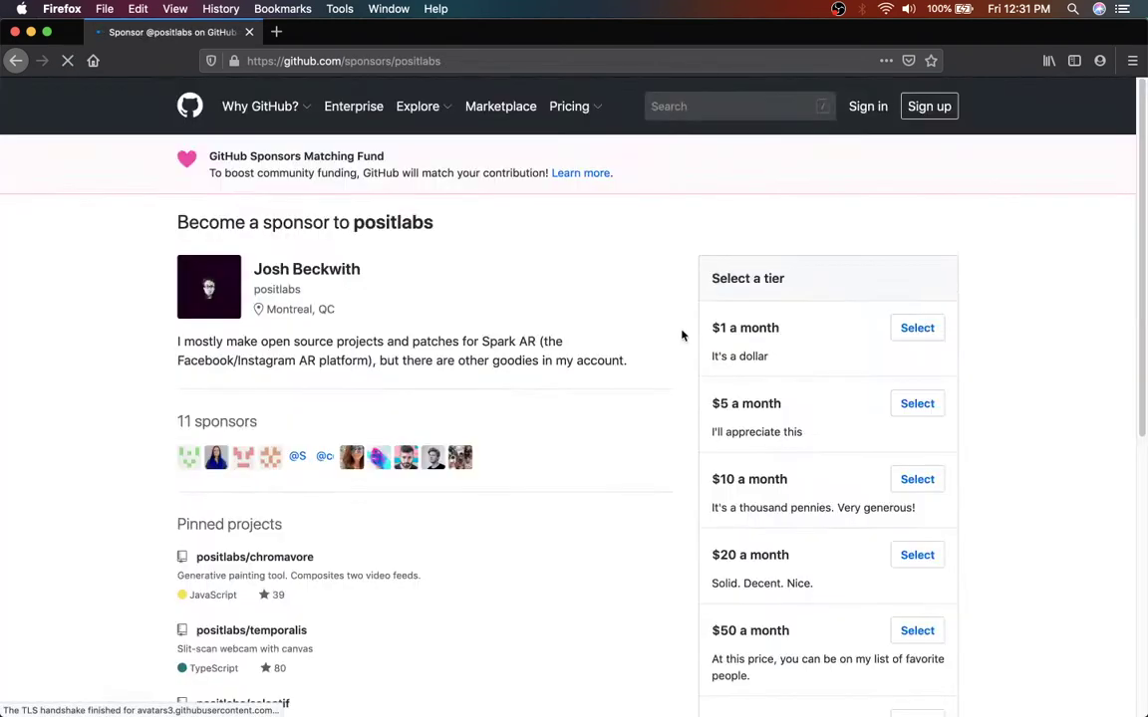
scroll(140, 487, "down", 1)
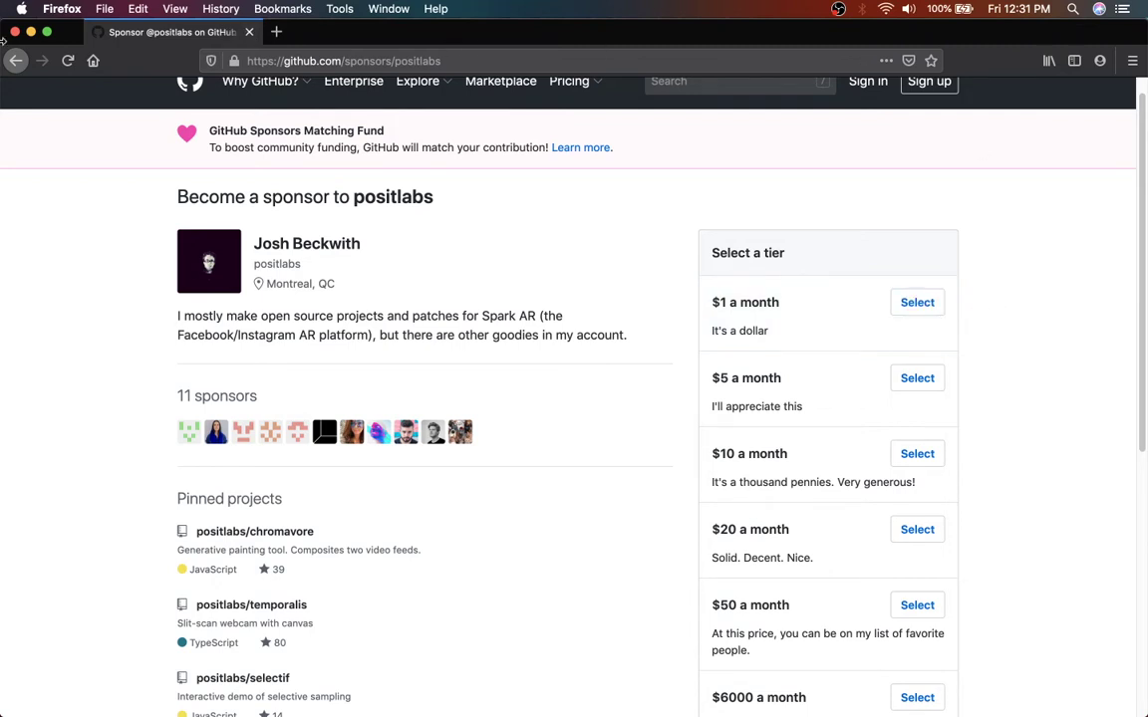
left_click(104, 8)
Quit Firefox and select the rooster photo in Lightroom
mouse_move(62, 8)
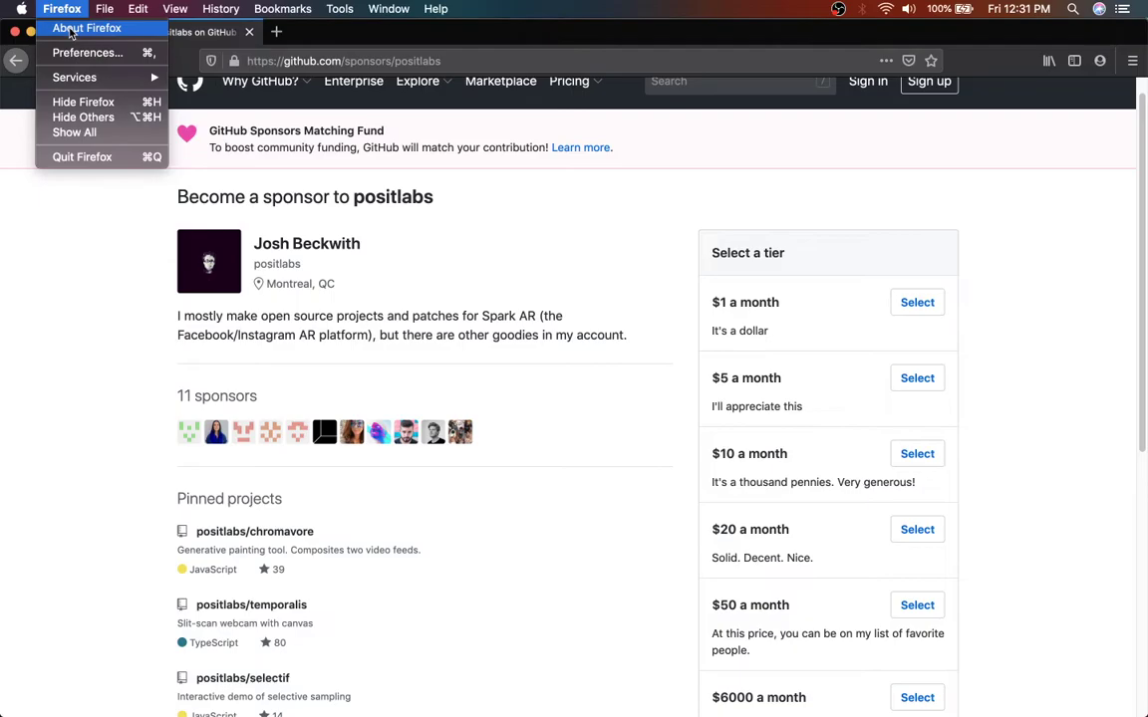
left_click(80, 158)
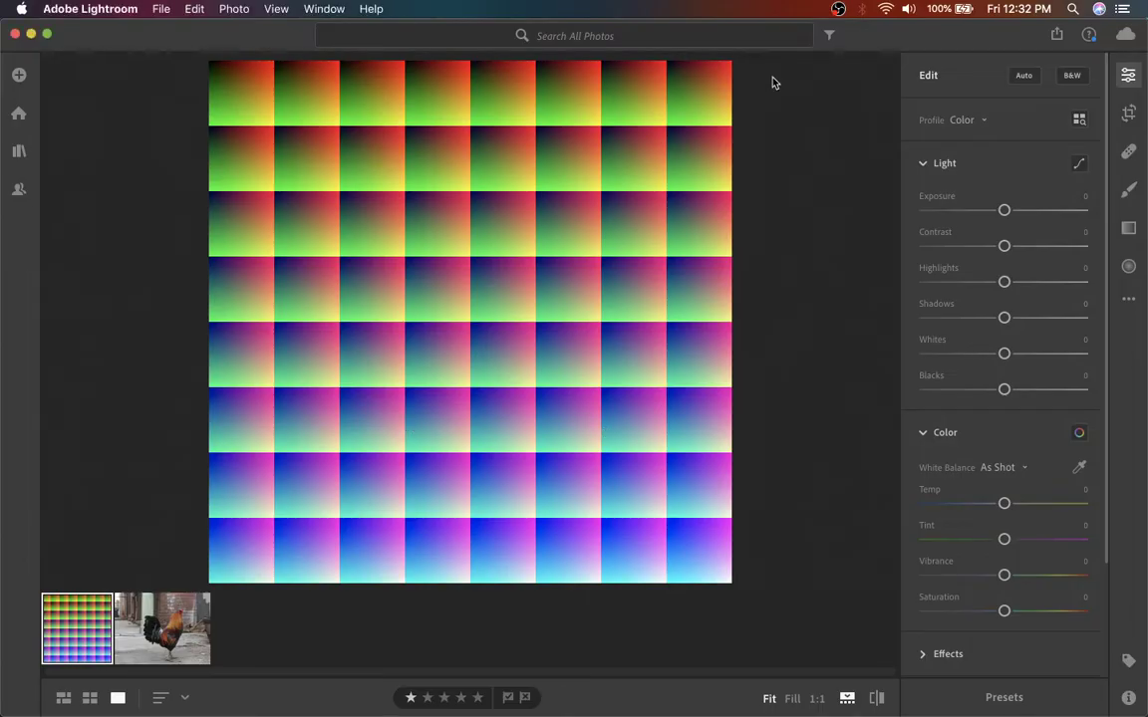
left_click(152, 639)
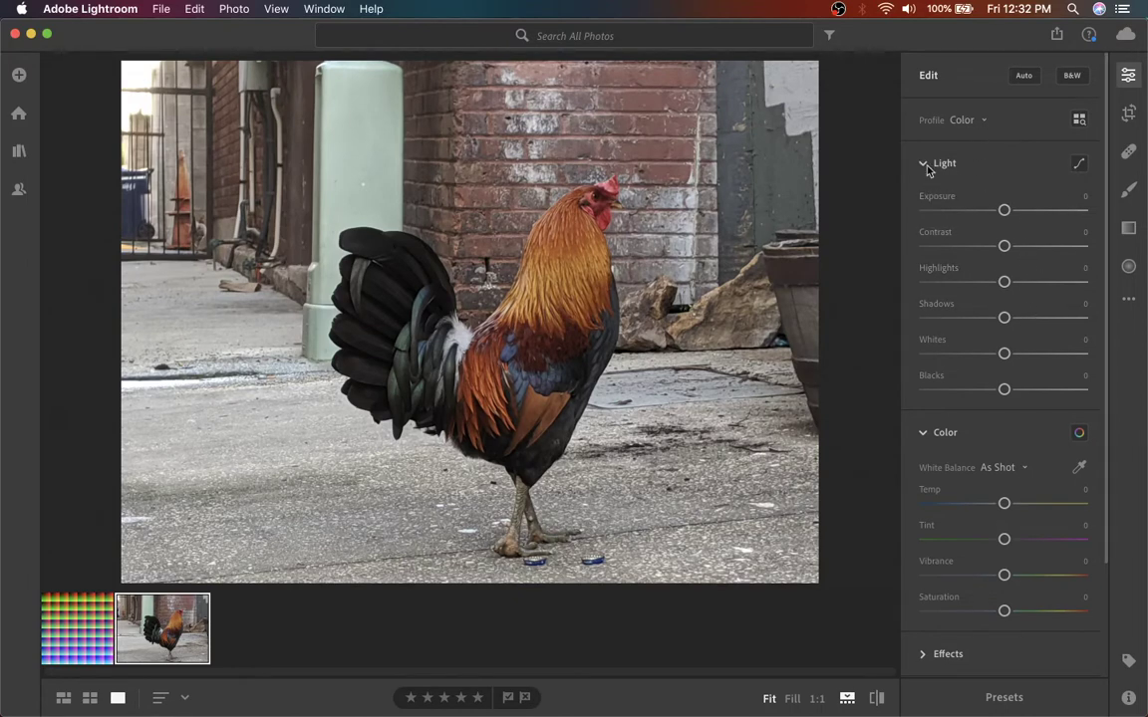
Set the rooster's Exposure to +0.62, raise Contrast, lower Highlights, and set Blacks to -63
left_click_drag(1006, 211, 1046, 246)
left_click_drag(1004, 282, 1017, 318)
left_click_drag(1005, 354, 953, 367)
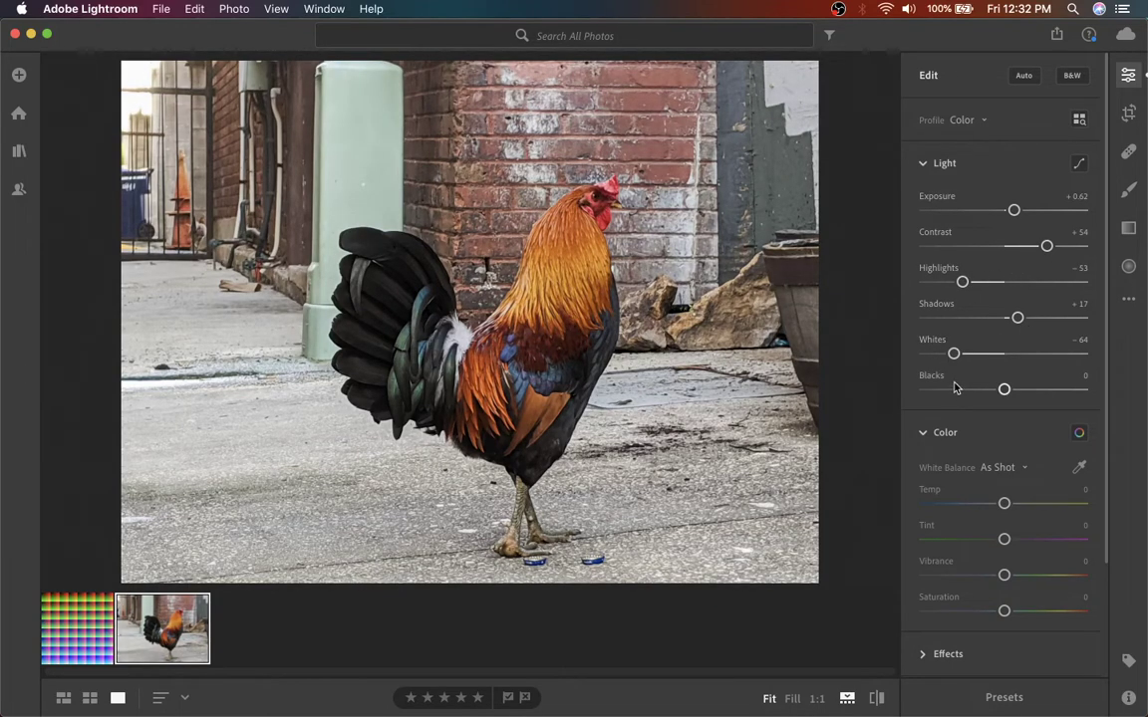
left_click(954, 388)
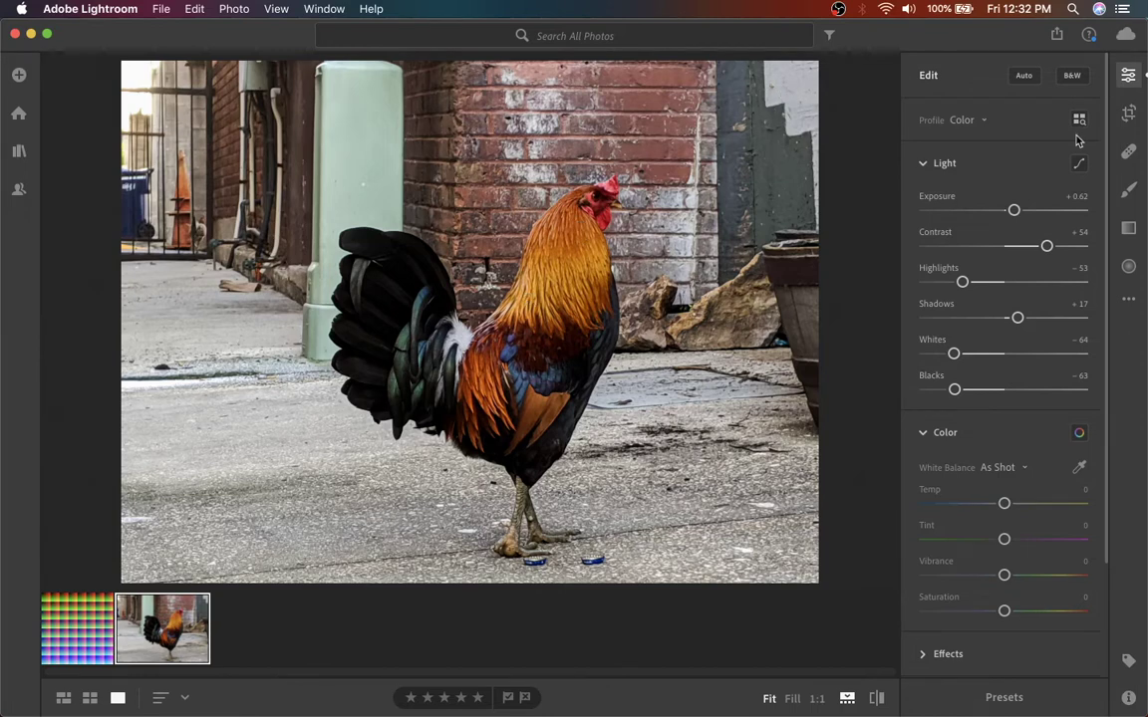
Warm the colour with Temp +12, Tint +9, Vibrance +15 and Saturation +27
scroll(990, 536, "down", 1)
scroll(990, 536, "down", 3)
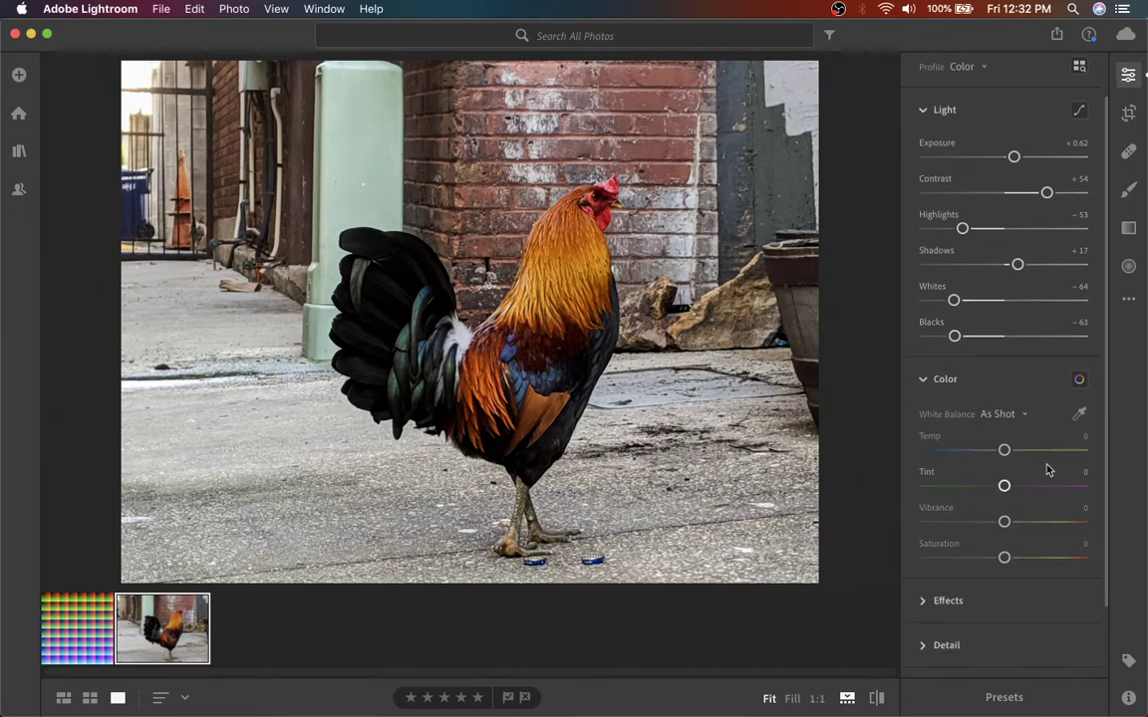
left_click_drag(1006, 454, 1013, 451)
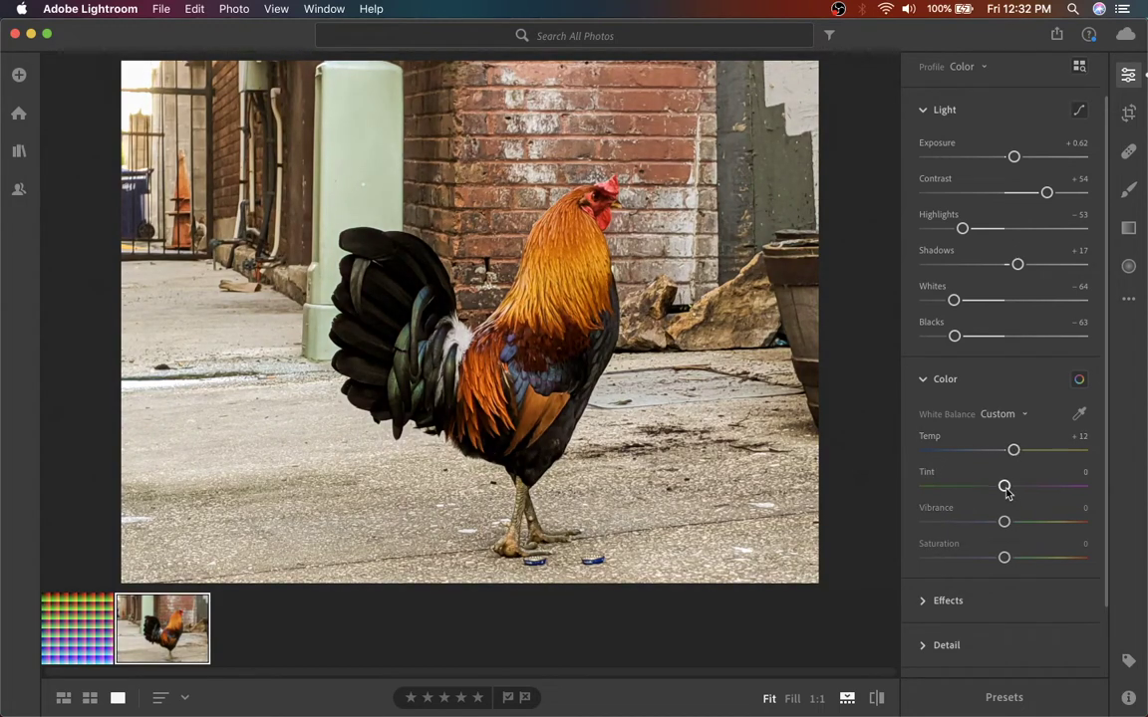
left_click_drag(1004, 486, 1011, 486)
left_click(1032, 522)
left_click_drag(1007, 559, 1015, 516)
Expand Effects and set the rooster's Grain to 100
scroll(995, 533, "down", 1)
scroll(1007, 595, "down", 4)
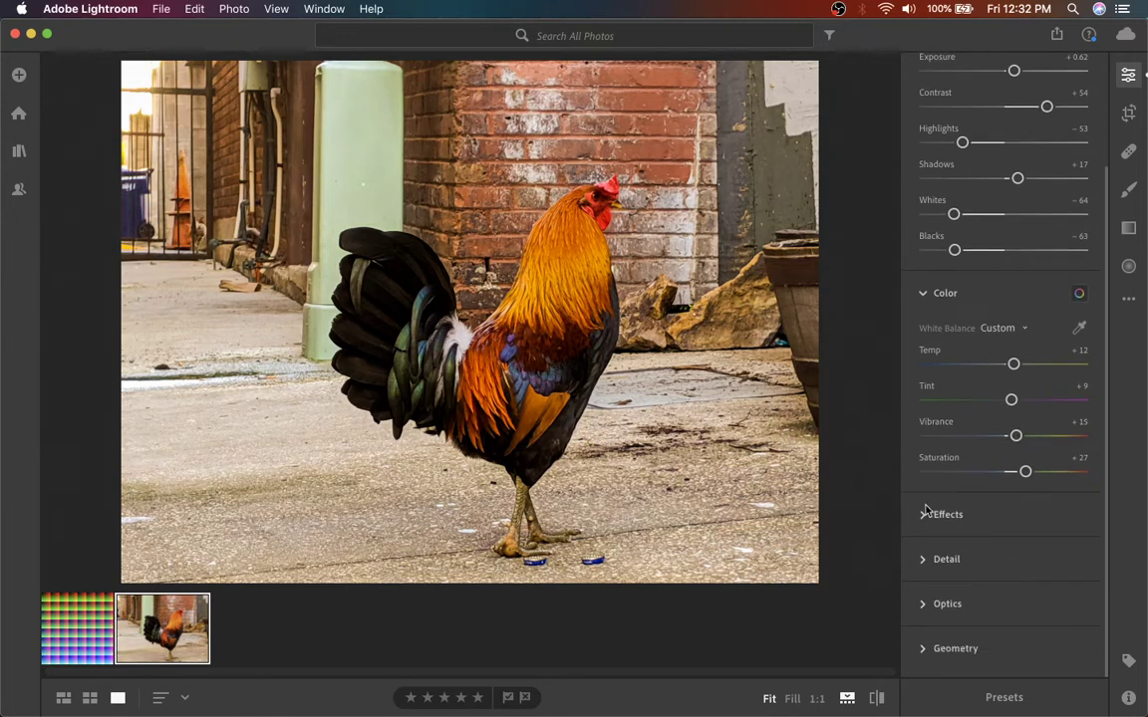
left_click(924, 516)
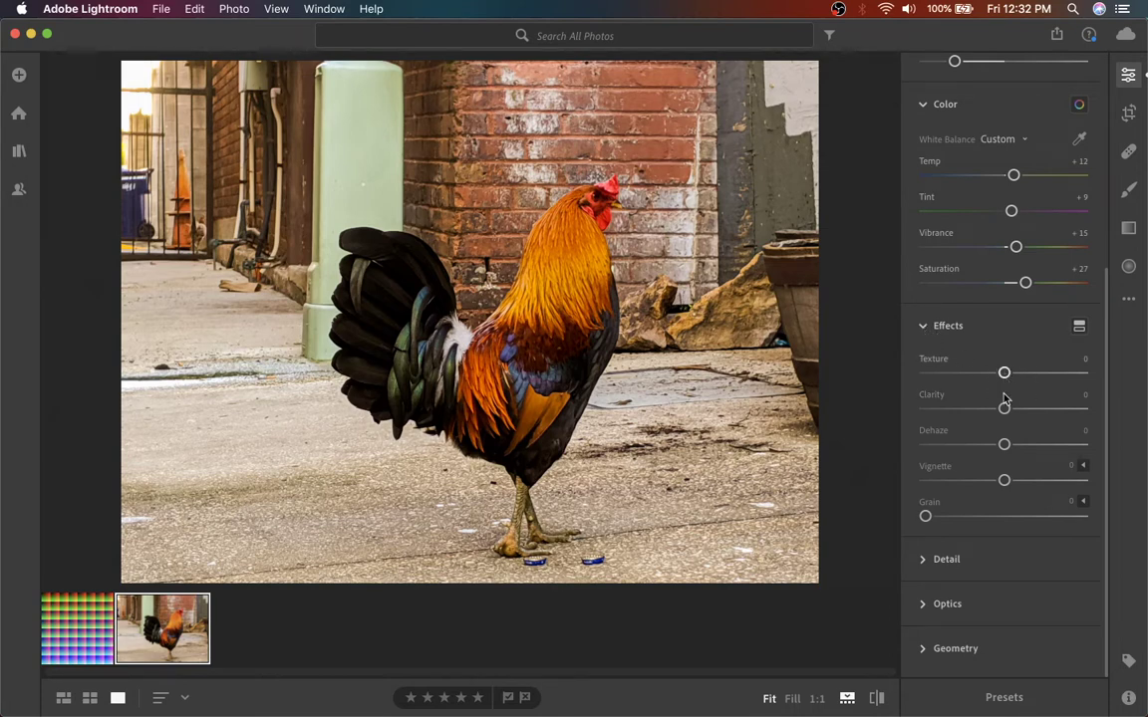
left_click_drag(929, 518, 972, 520)
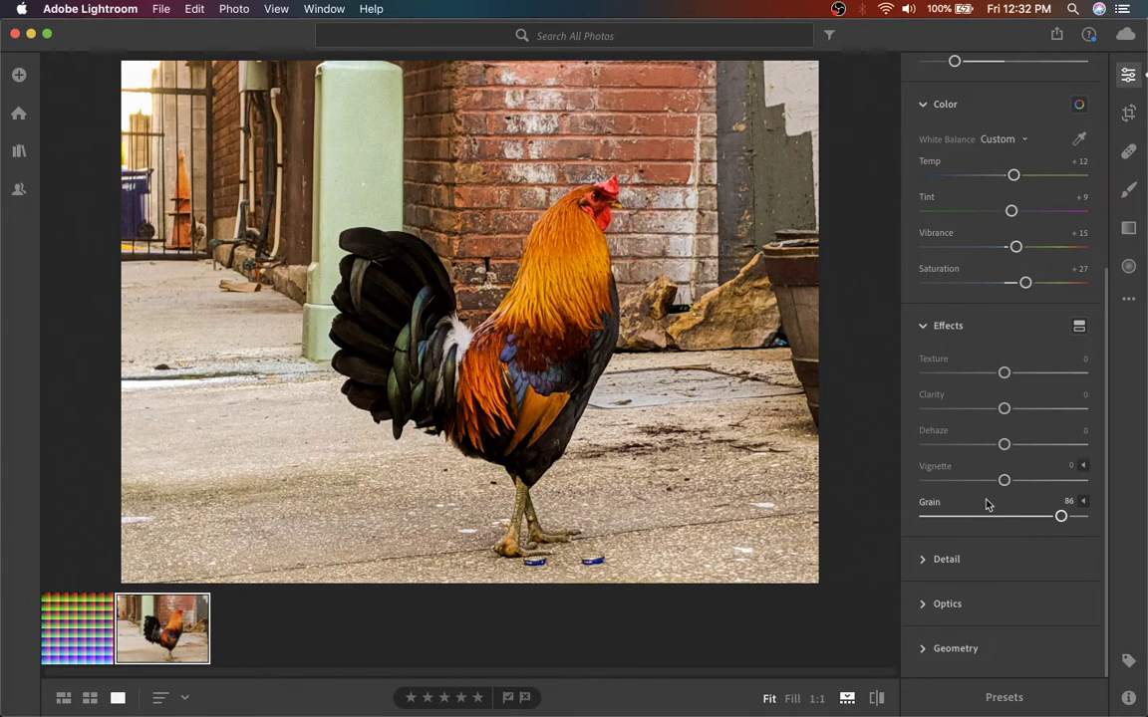
left_click_drag(1062, 518, 1088, 518)
left_click_drag(1084, 516, 1109, 517)
On the edited rooster photo, choose Copy Edit Settings from the Edit panel's ••• menu
left_click(75, 628)
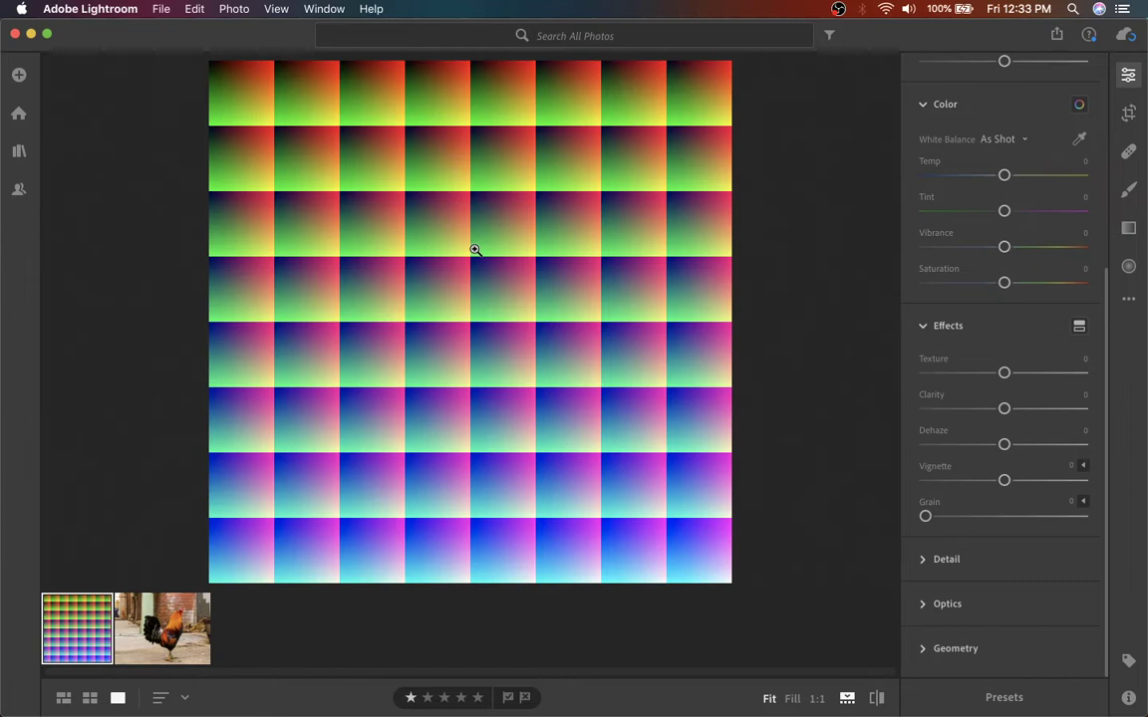
left_click(152, 628)
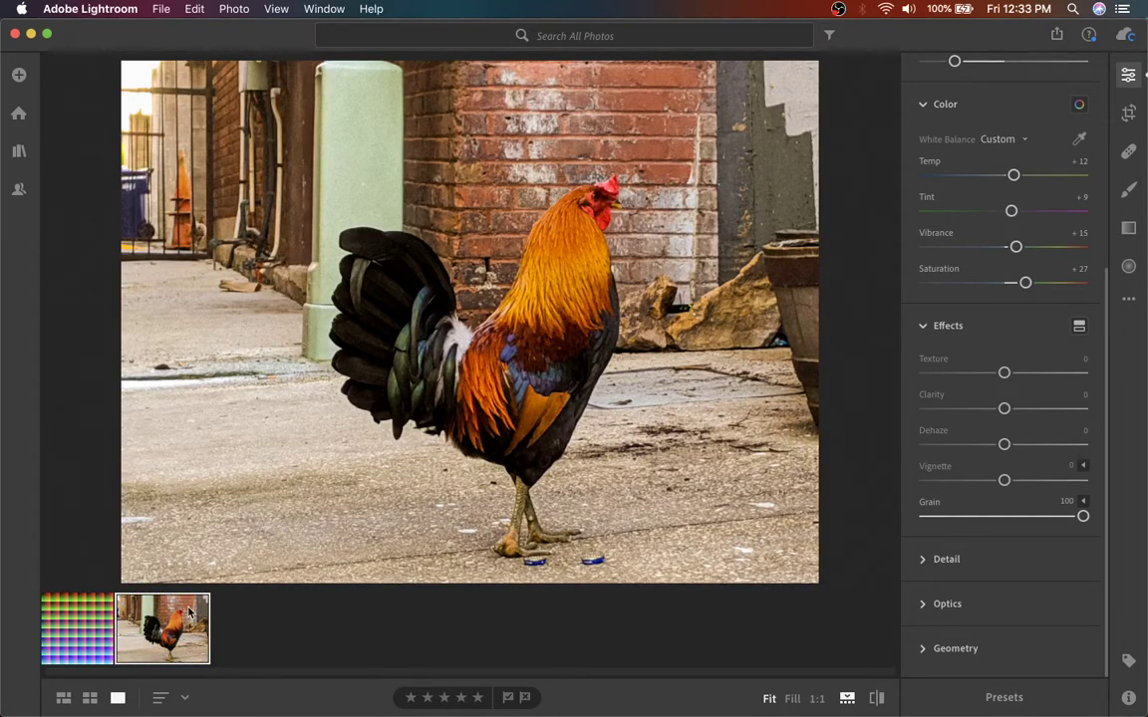
scroll(989, 376, "up", 2)
scroll(990, 375, "up", 4)
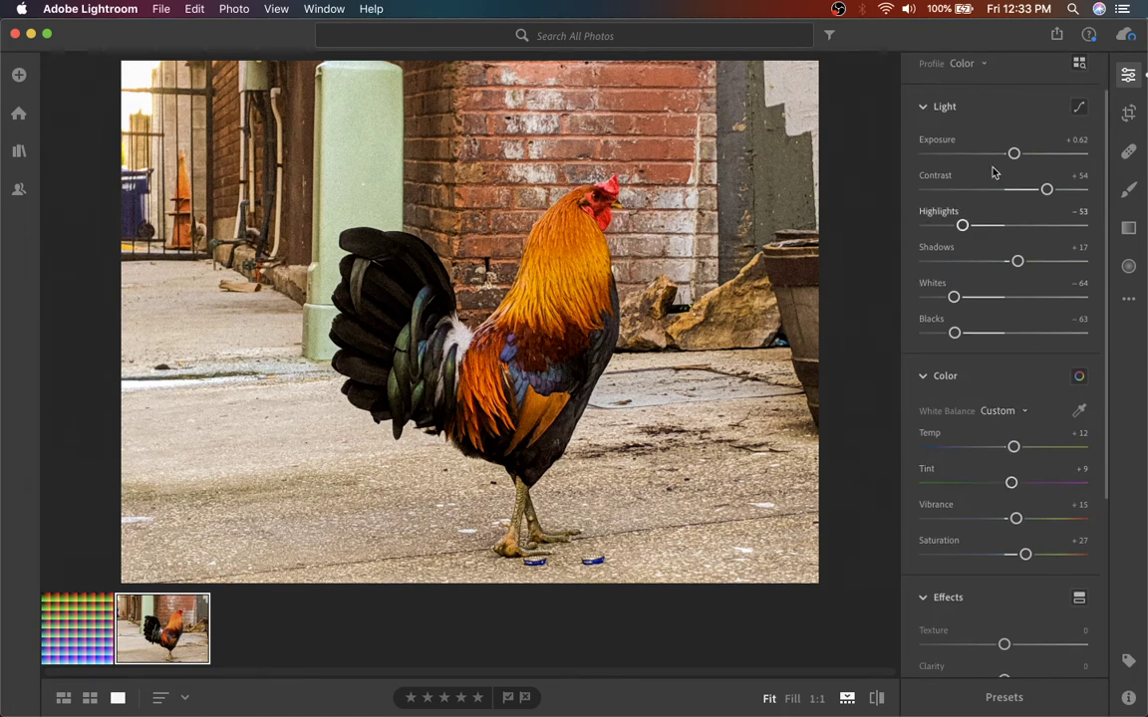
scroll(1034, 332, "up", 2)
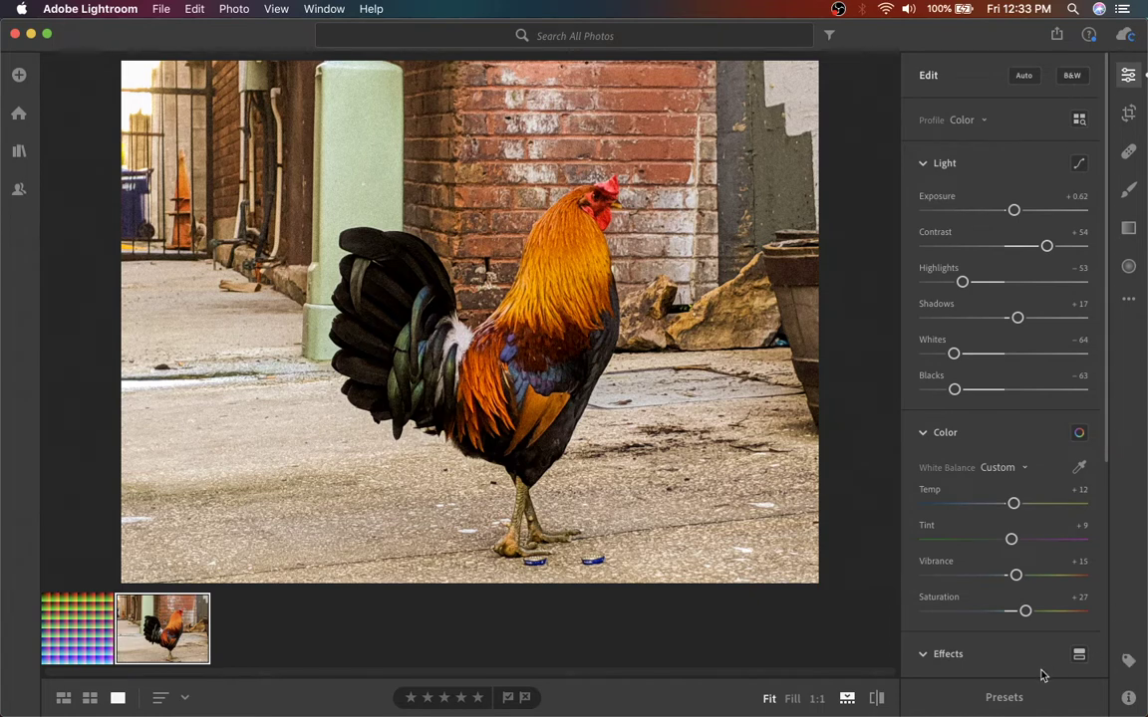
right_click(978, 125)
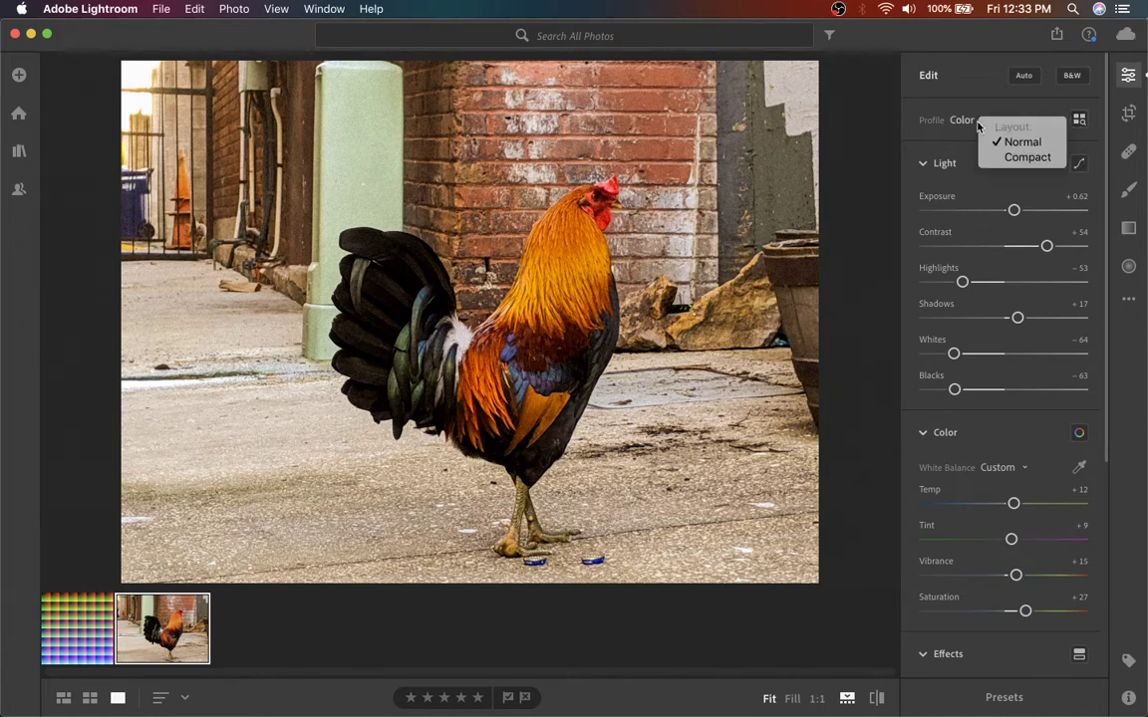
right_click(915, 120)
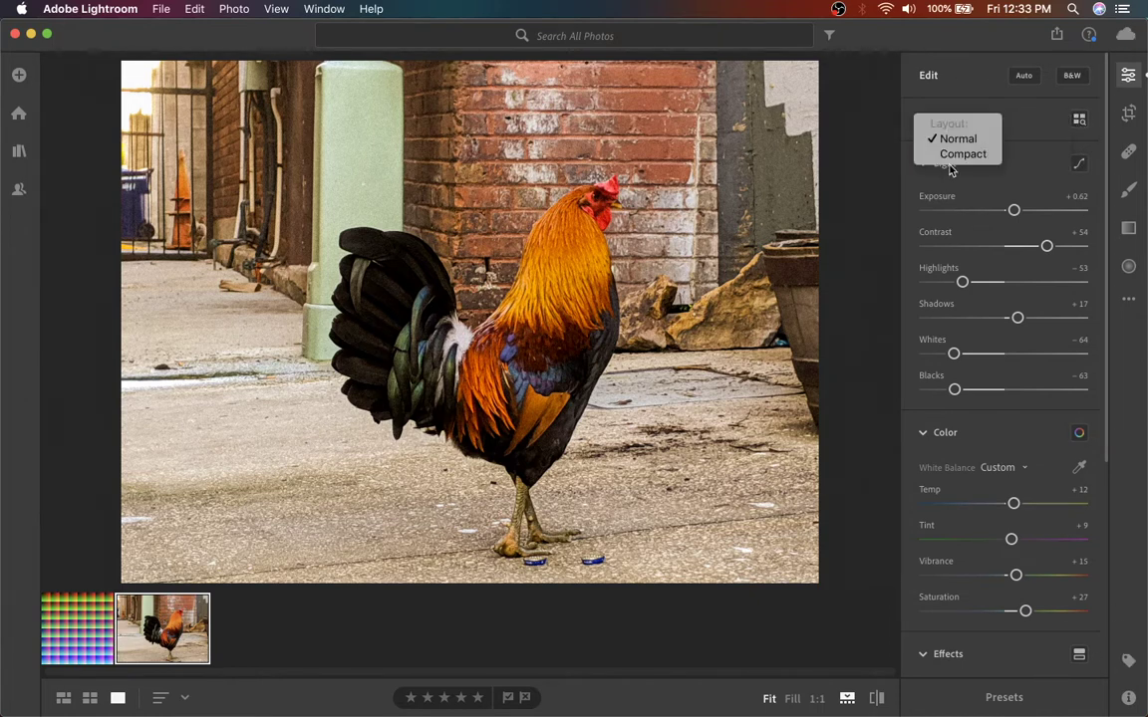
right_click(1041, 178)
key("Escape")
left_click(1129, 299)
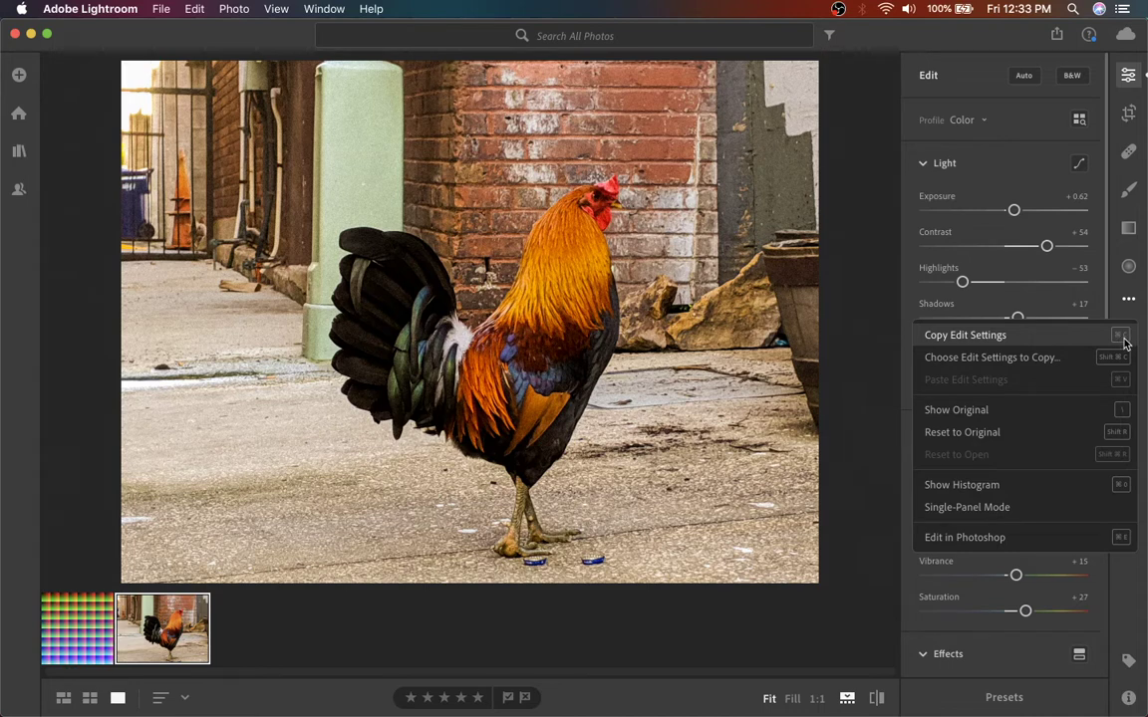
left_click(1048, 341)
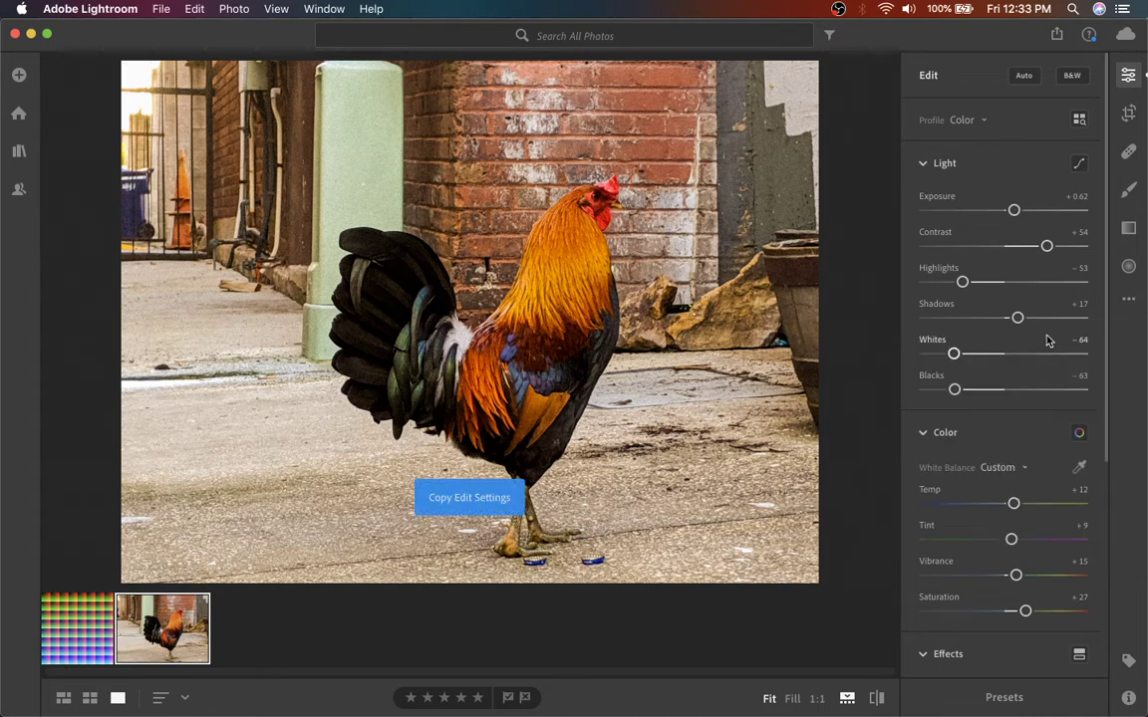
Paste the copied edits onto the colour grid, then undo the paste
left_click(86, 629)
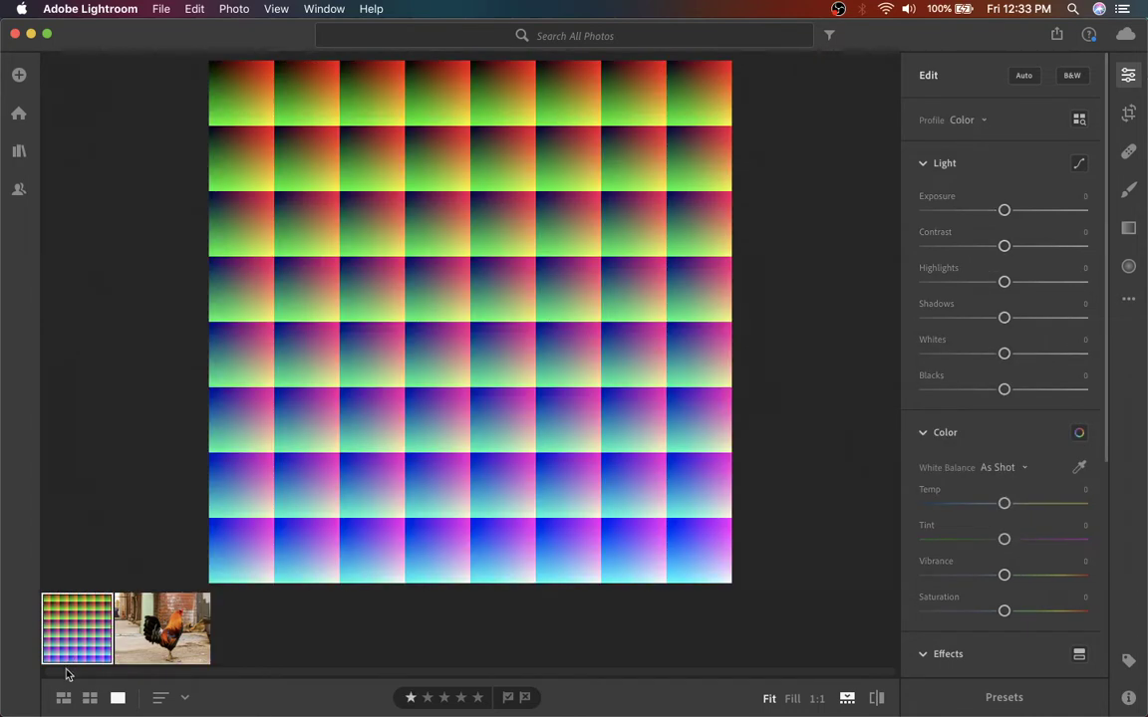
right_click(71, 638)
left_click(63, 610)
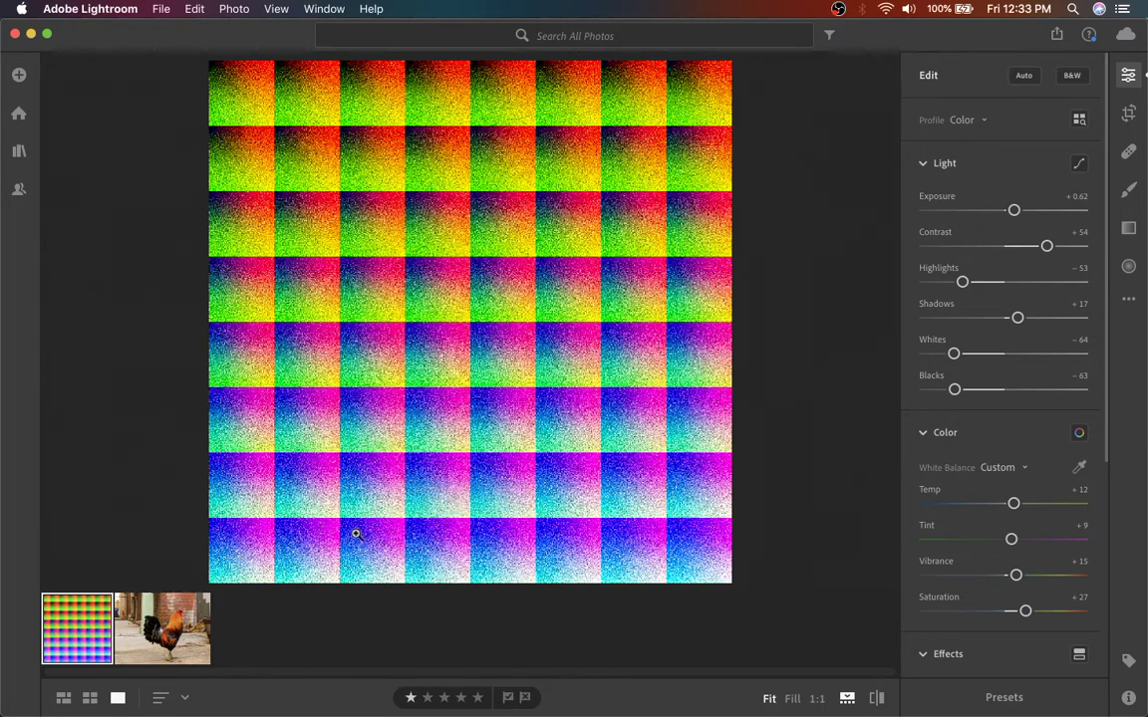
key("super+z")
Set the rooster's Grain to 0, copy its settings, and paste them onto the colour grid
left_click(182, 635)
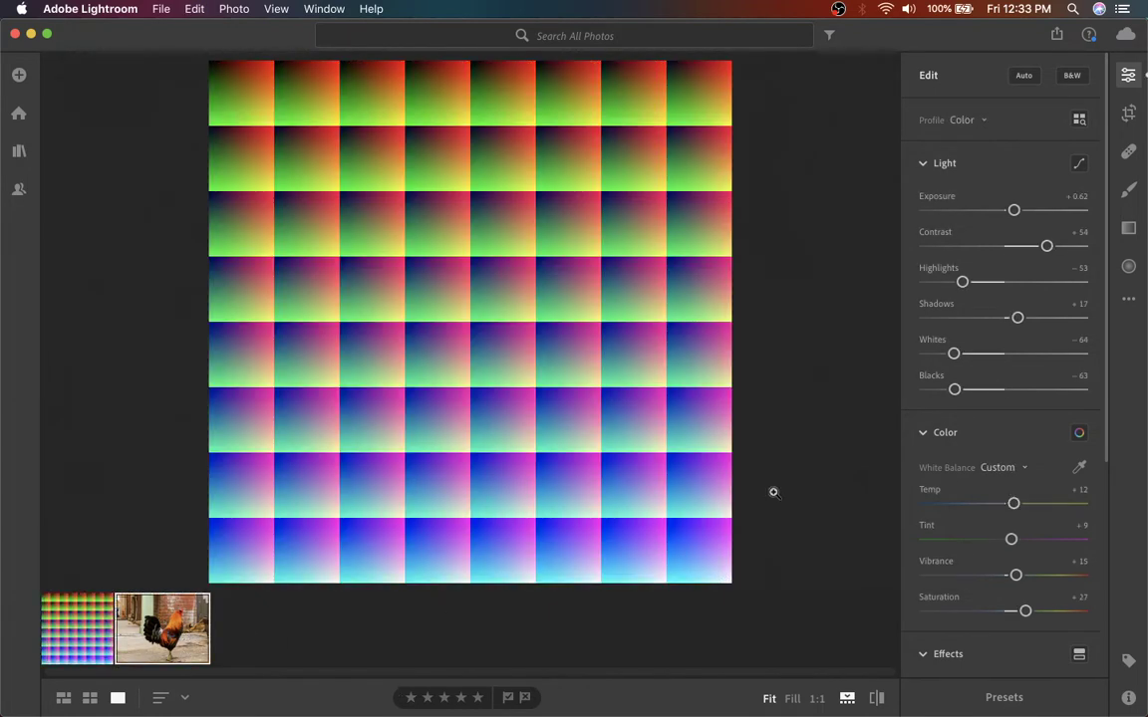
scroll(986, 546, "down", 5)
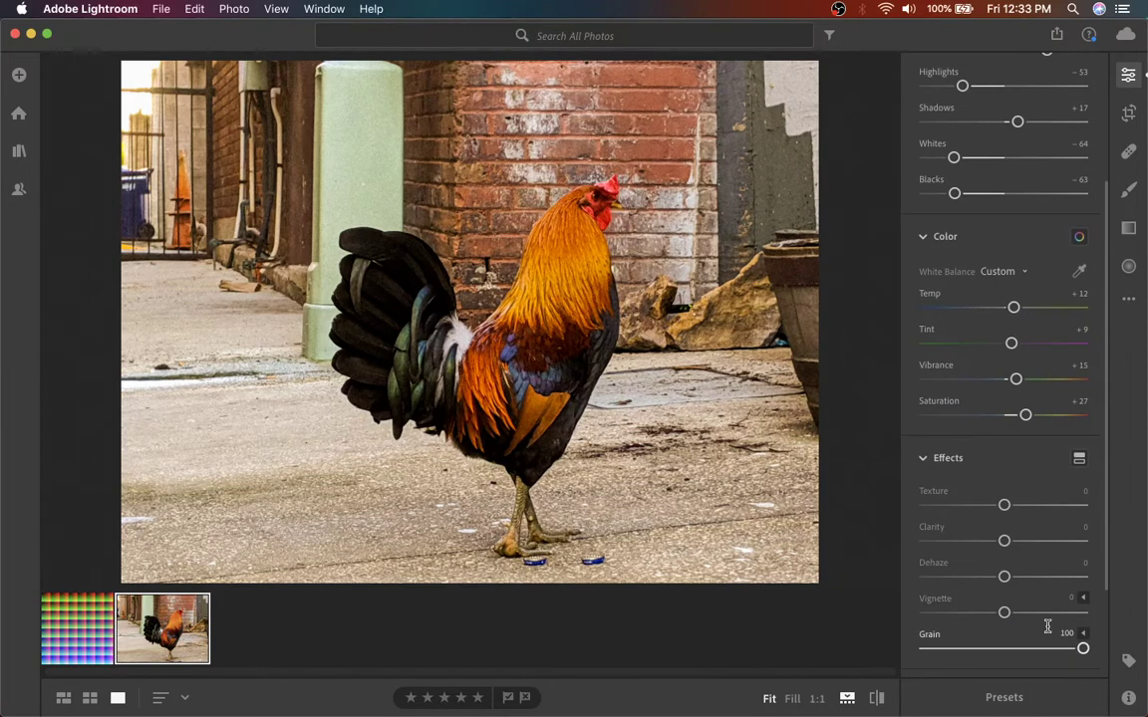
left_click_drag(1037, 653, 893, 651)
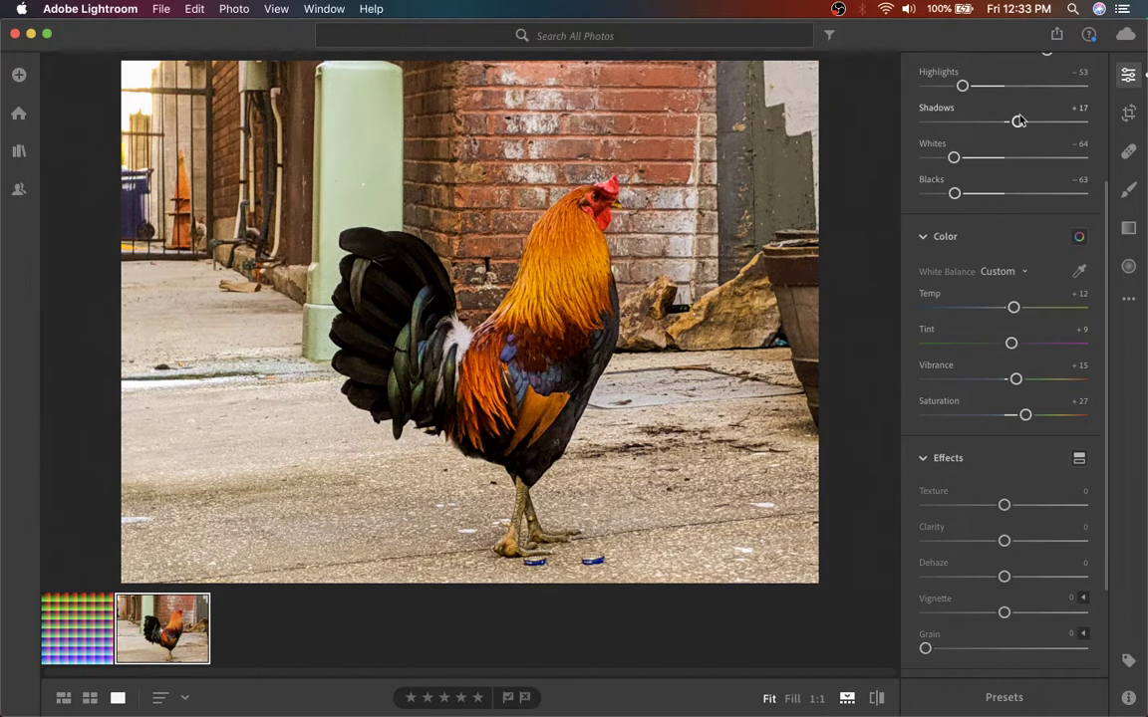
key("super+c")
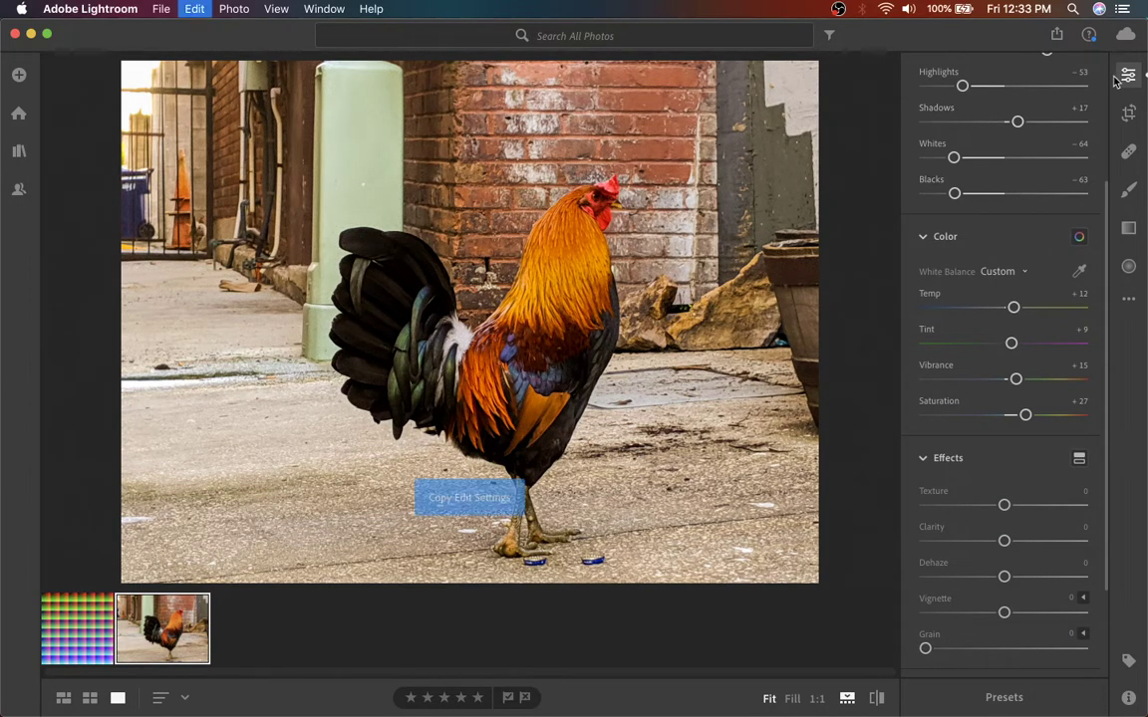
left_click(74, 633)
key("super+v")
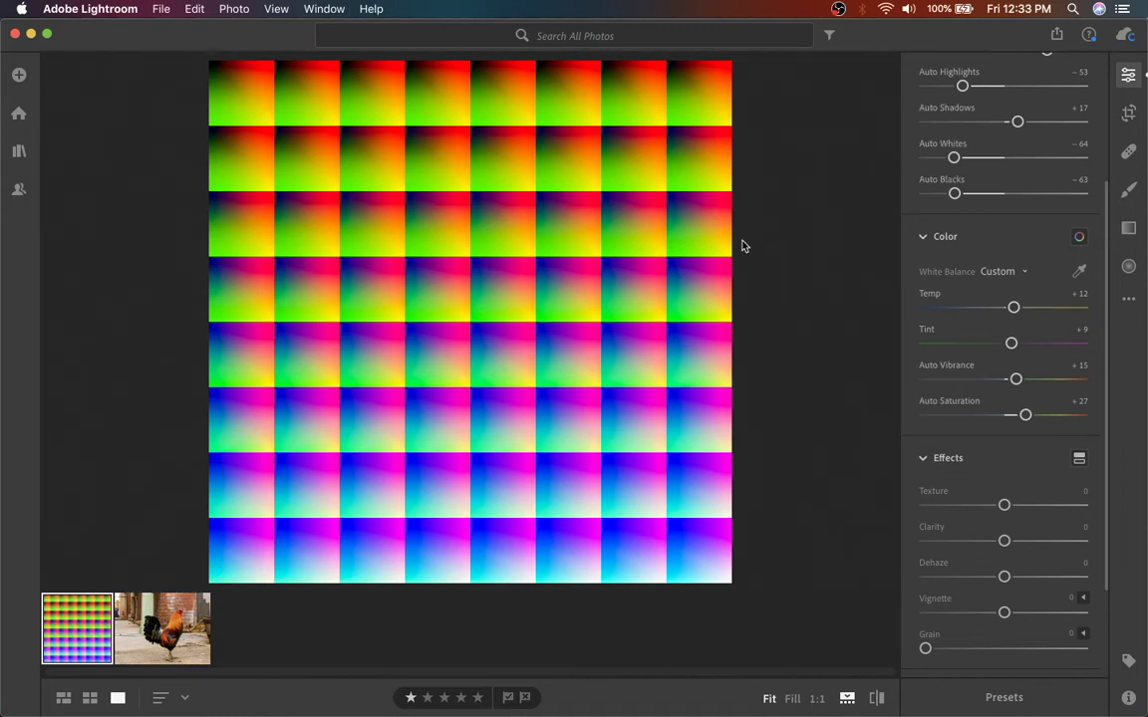
Open Export and keep JPG file type, Full Size dimensions and 100% quality
key("super+shift+e")
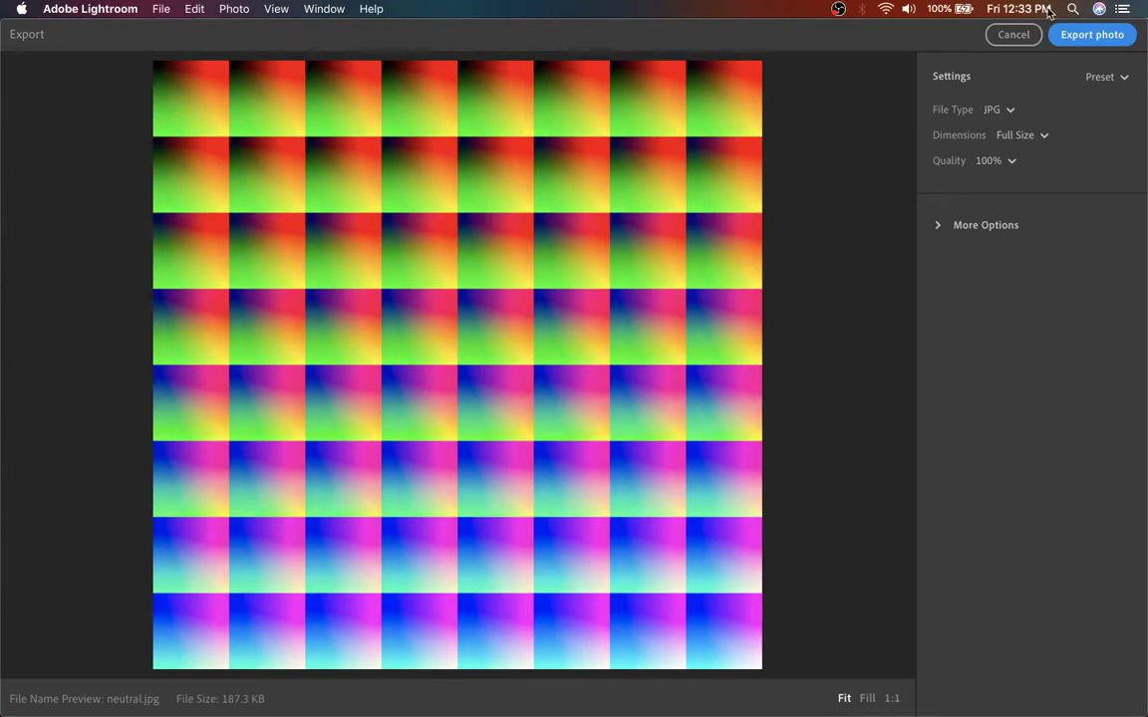
left_click(1008, 110)
left_click(1001, 111)
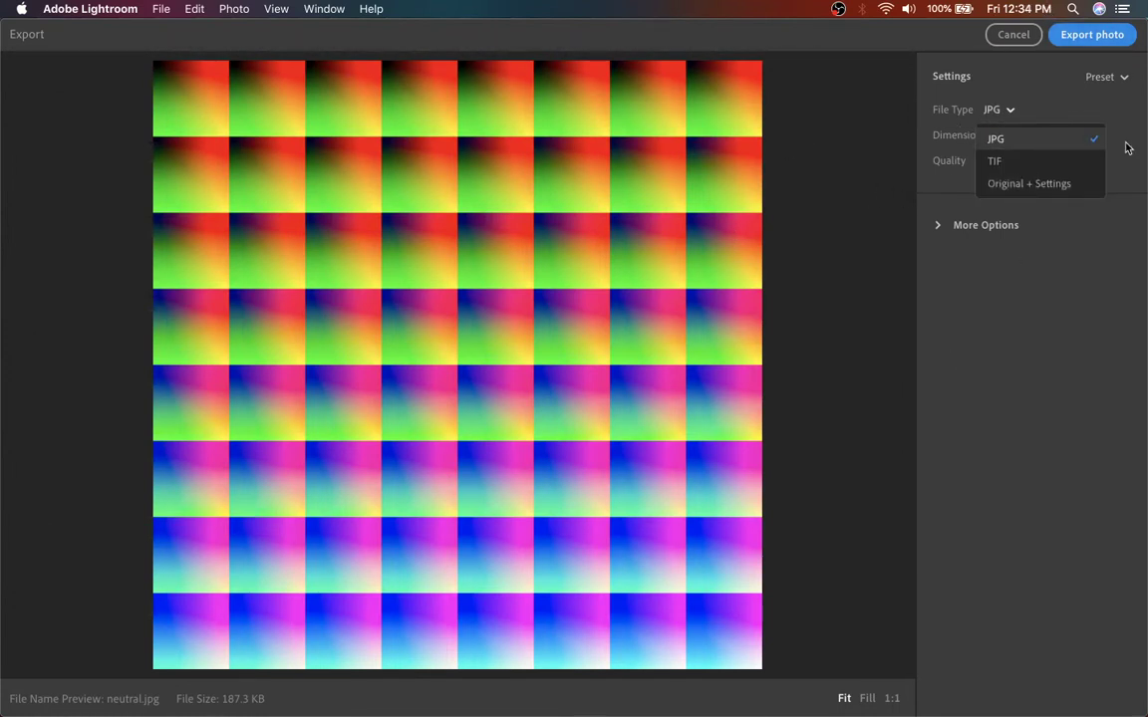
left_click(1020, 533)
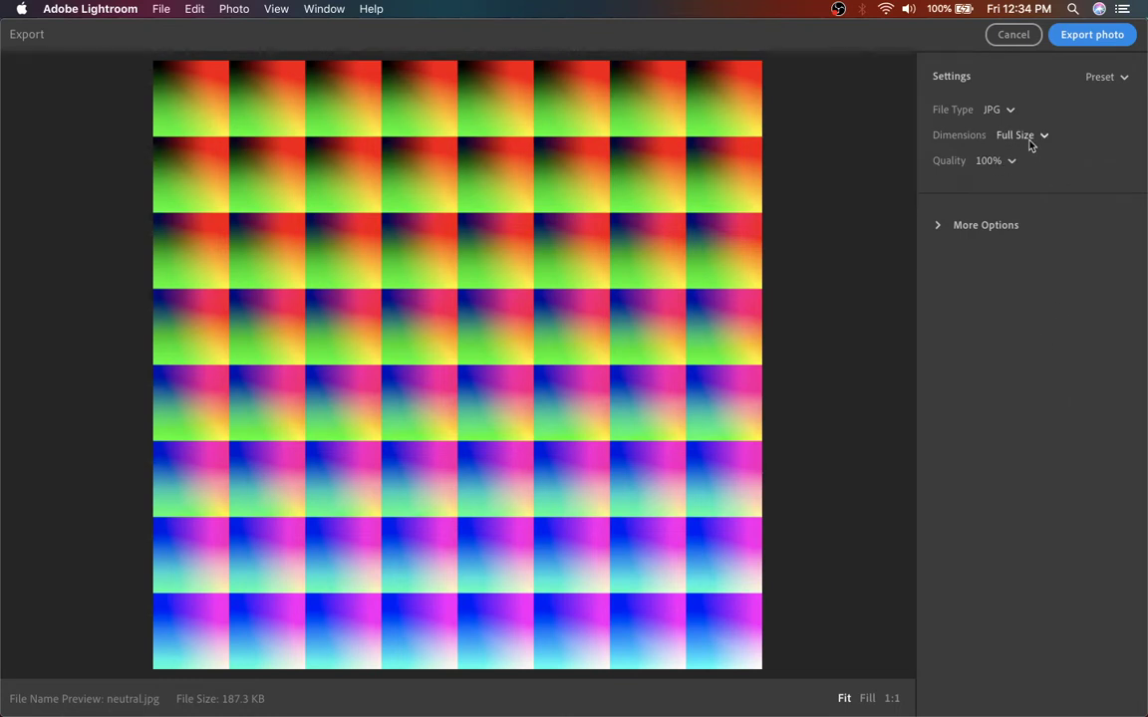
left_click(1043, 139)
left_click(1033, 188)
left_click(996, 161)
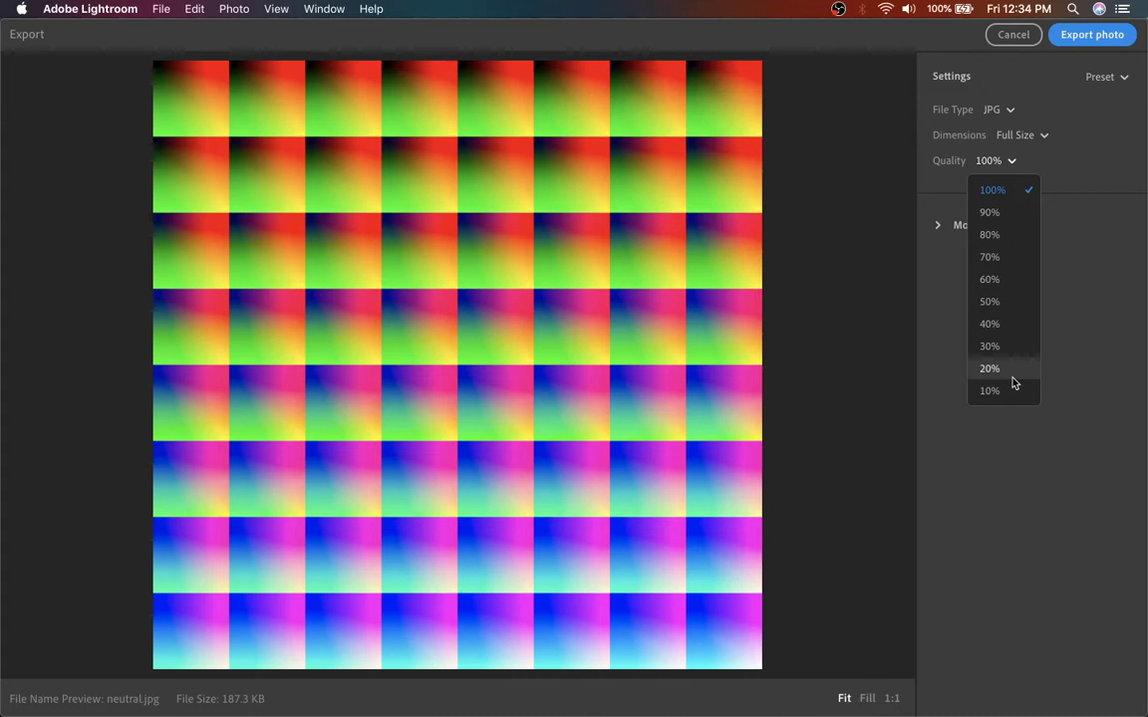
left_click(1076, 292)
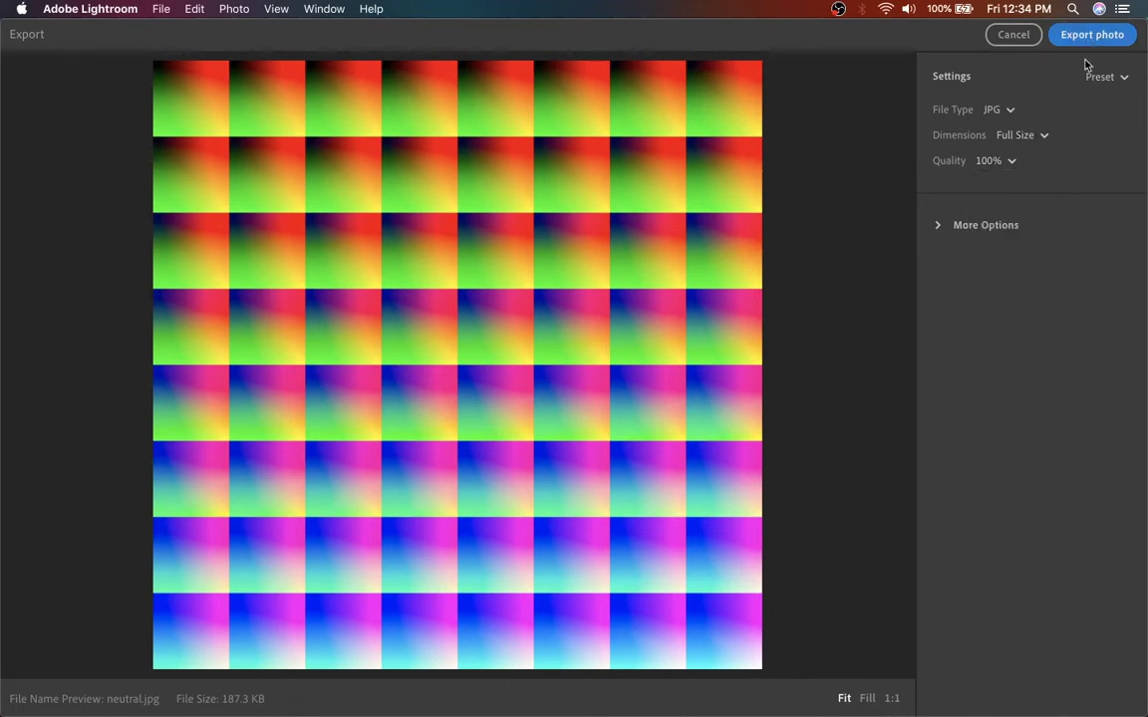
Try JPG quality at 10%, then set it back to 100%
left_click(996, 162)
left_click(1012, 418)
left_click(1003, 163)
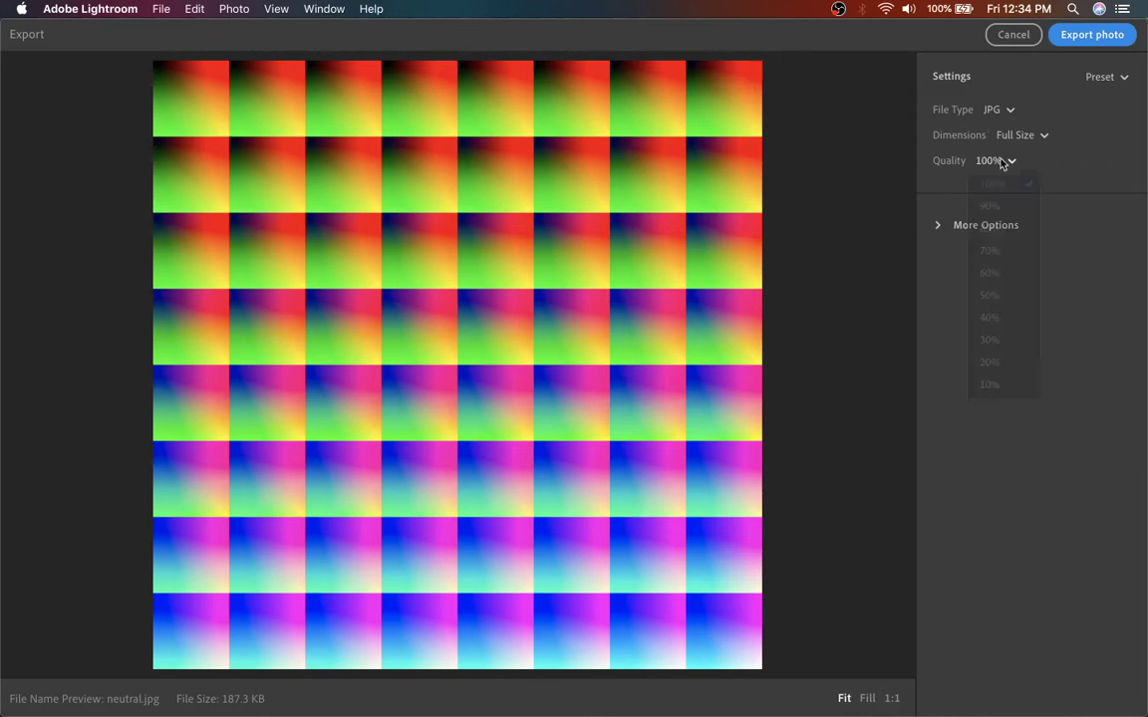
left_click(1000, 403)
left_click(999, 162)
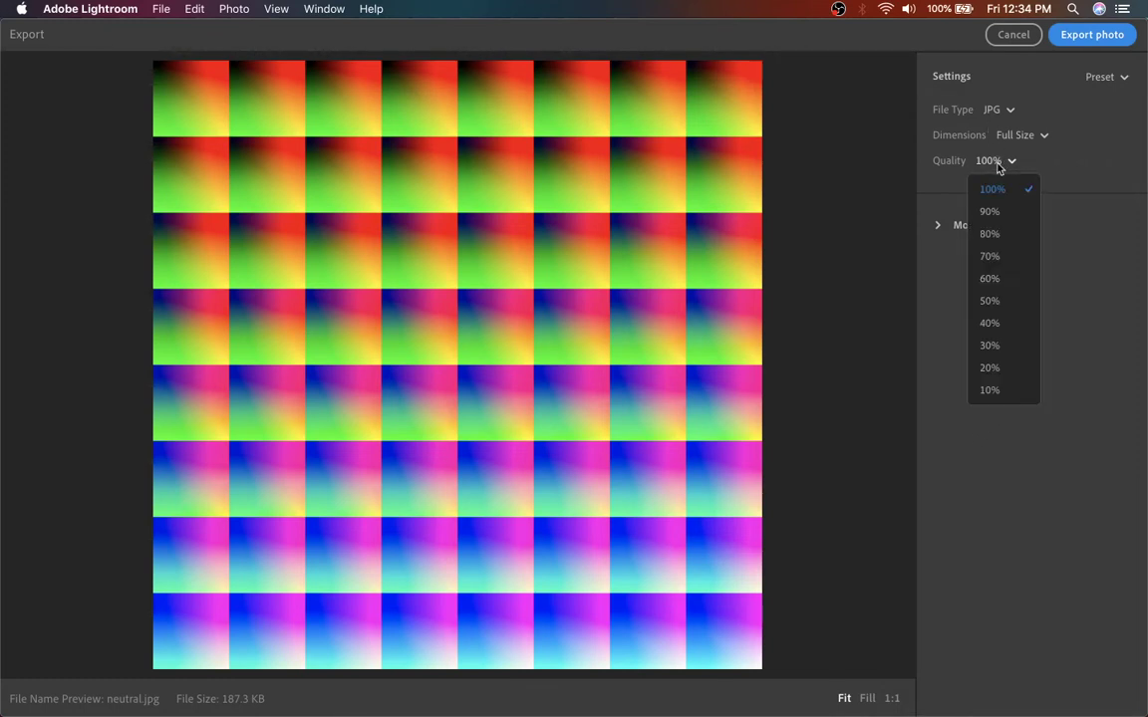
left_click(997, 390)
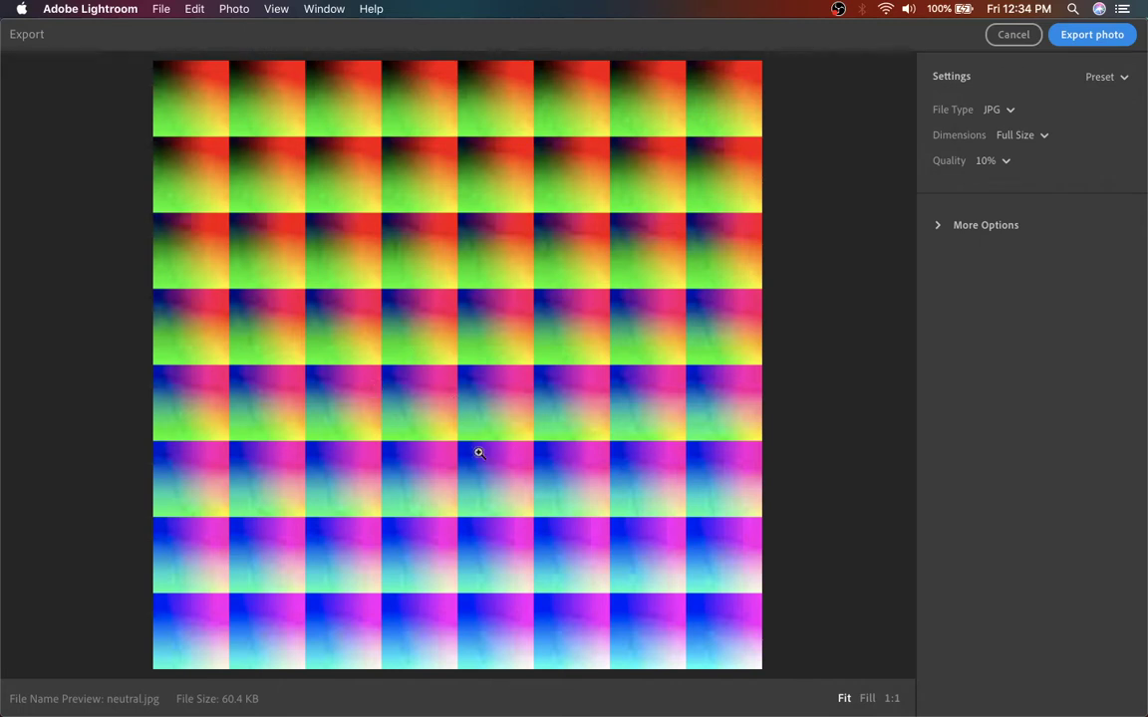
left_click(984, 162)
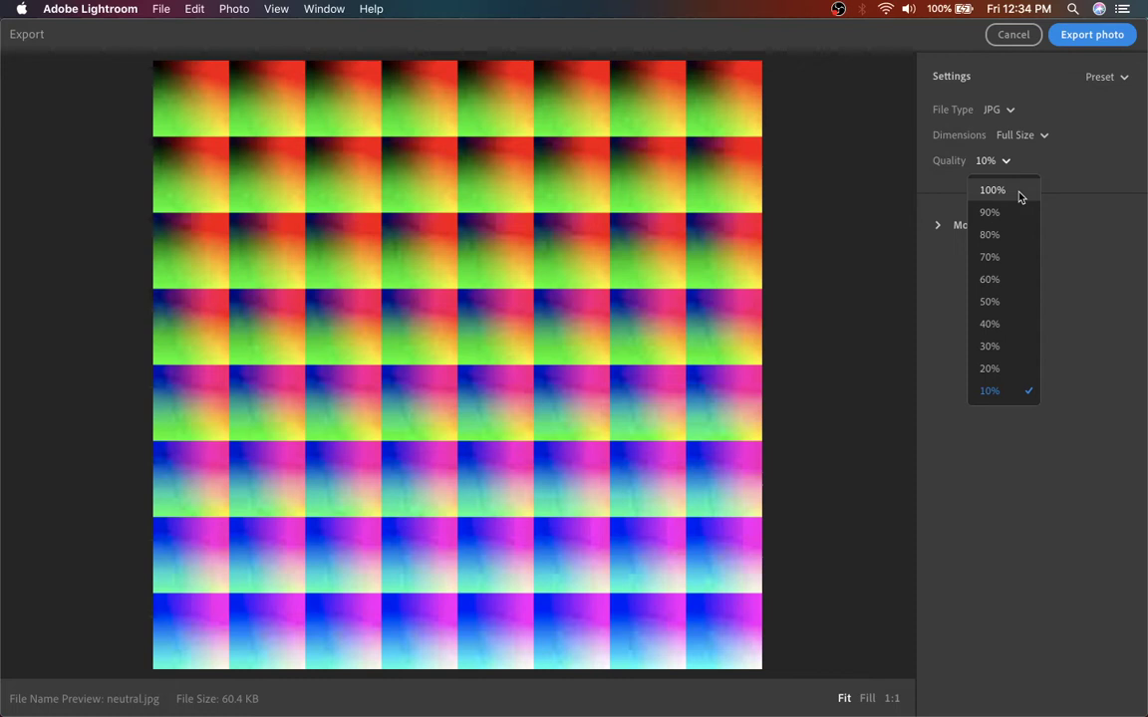
left_click(994, 189)
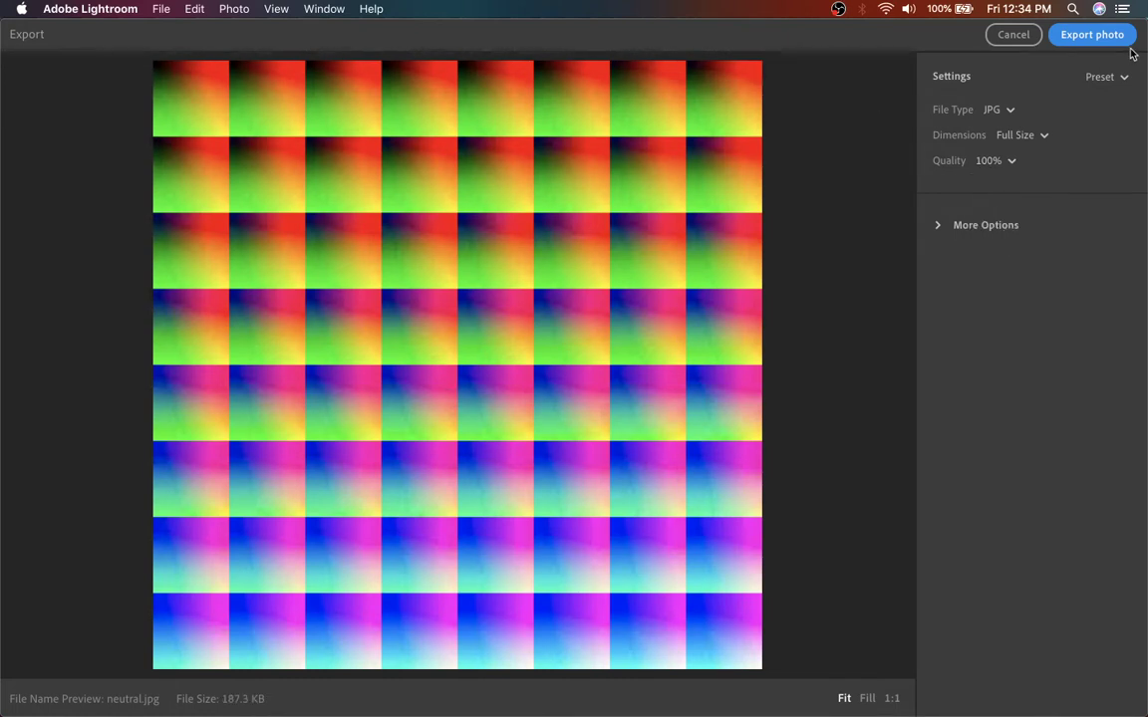
Export the grid as neutral.jpg to the Desktop and minimize Lightroom
left_click(1102, 38)
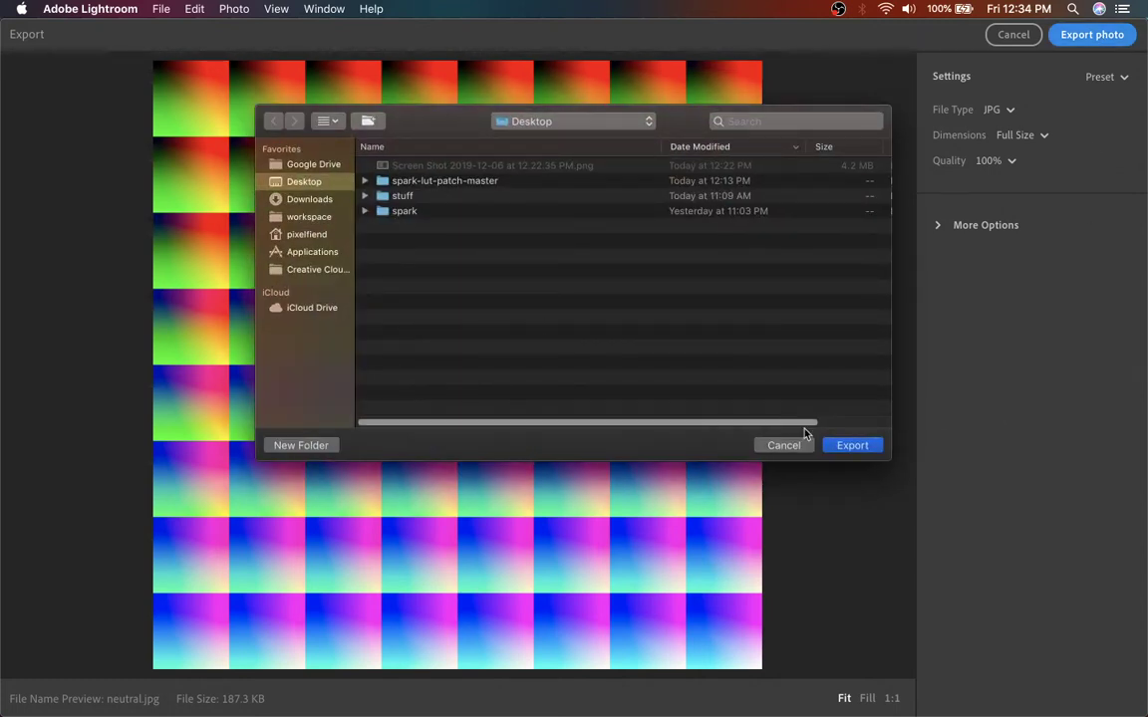
left_click(838, 448)
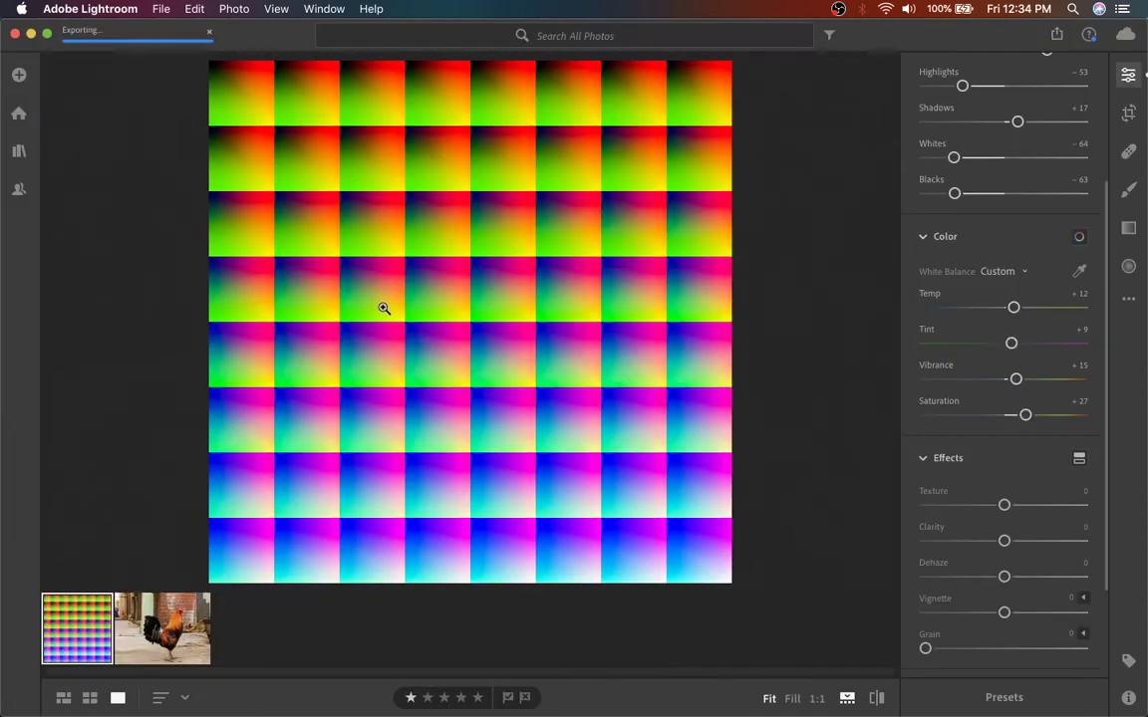
left_click(31, 35)
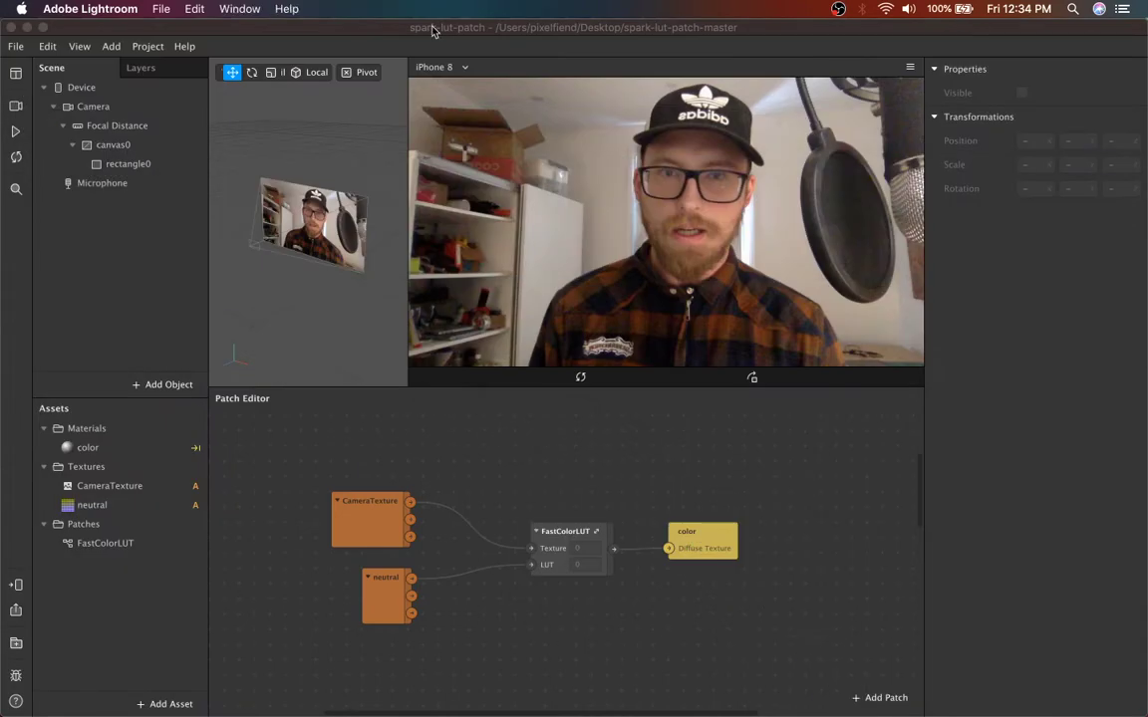
Drag neutral.jpg from the Desktop into Assets as texture neutral0 and compare it with neutral
left_click(18, 129)
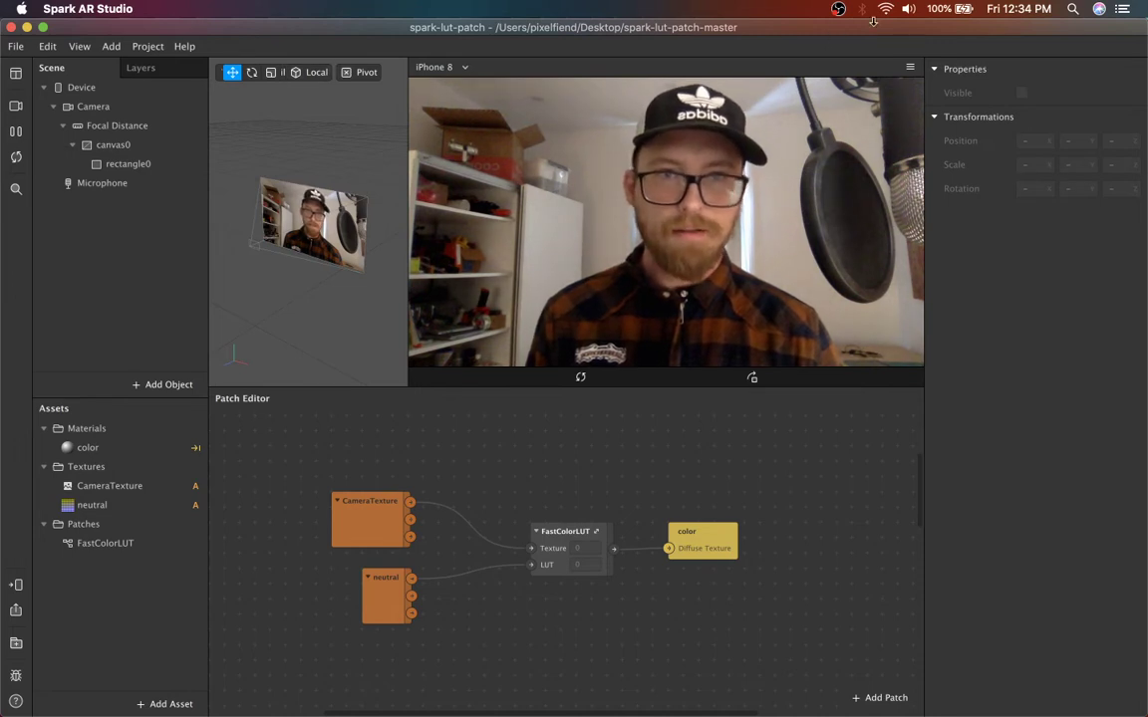
left_click_drag(893, 35, 804, 28)
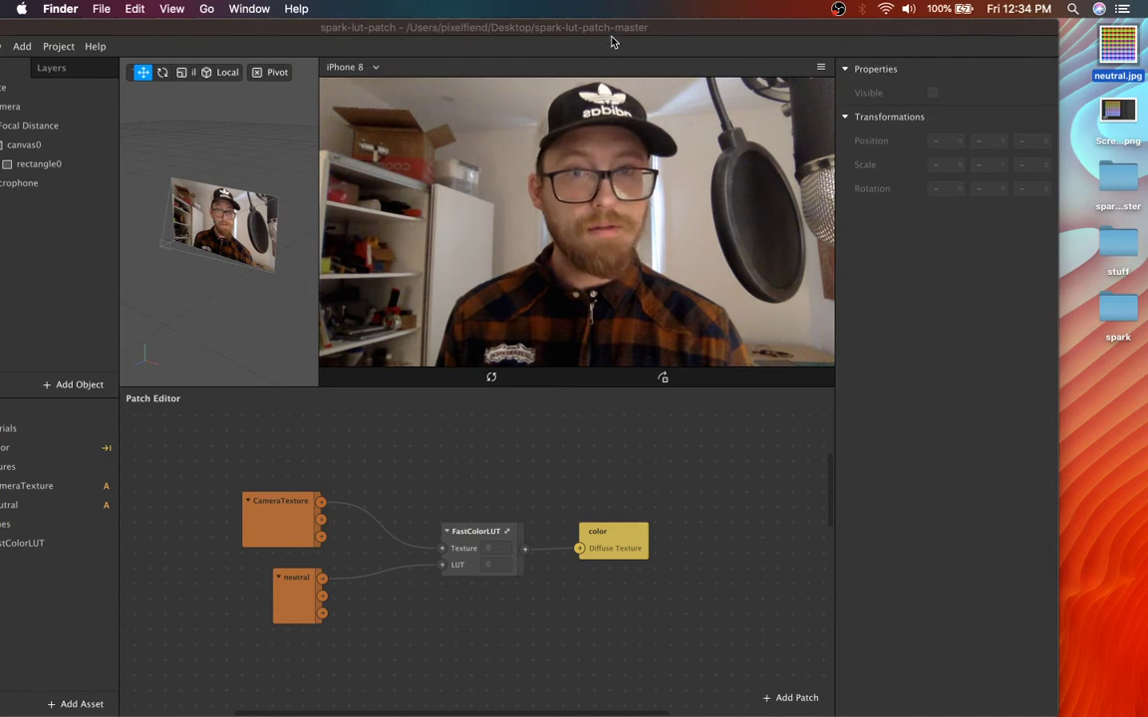
left_click_drag(614, 38, 646, 38)
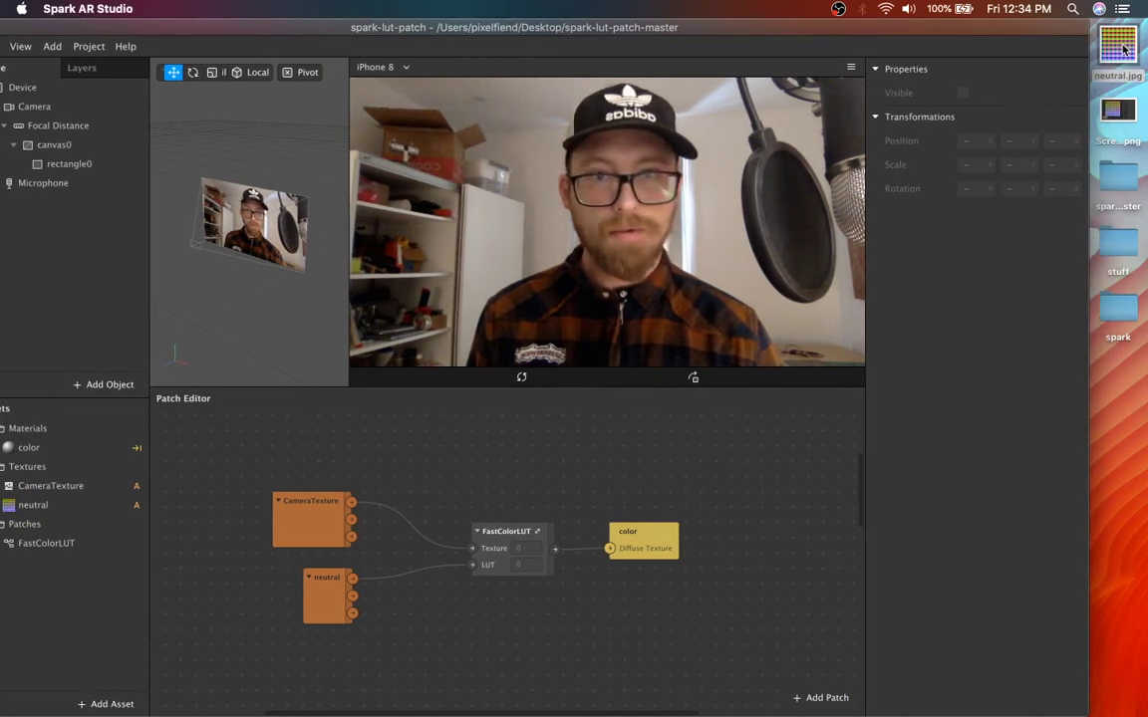
left_click_drag(1118, 45, 72, 605)
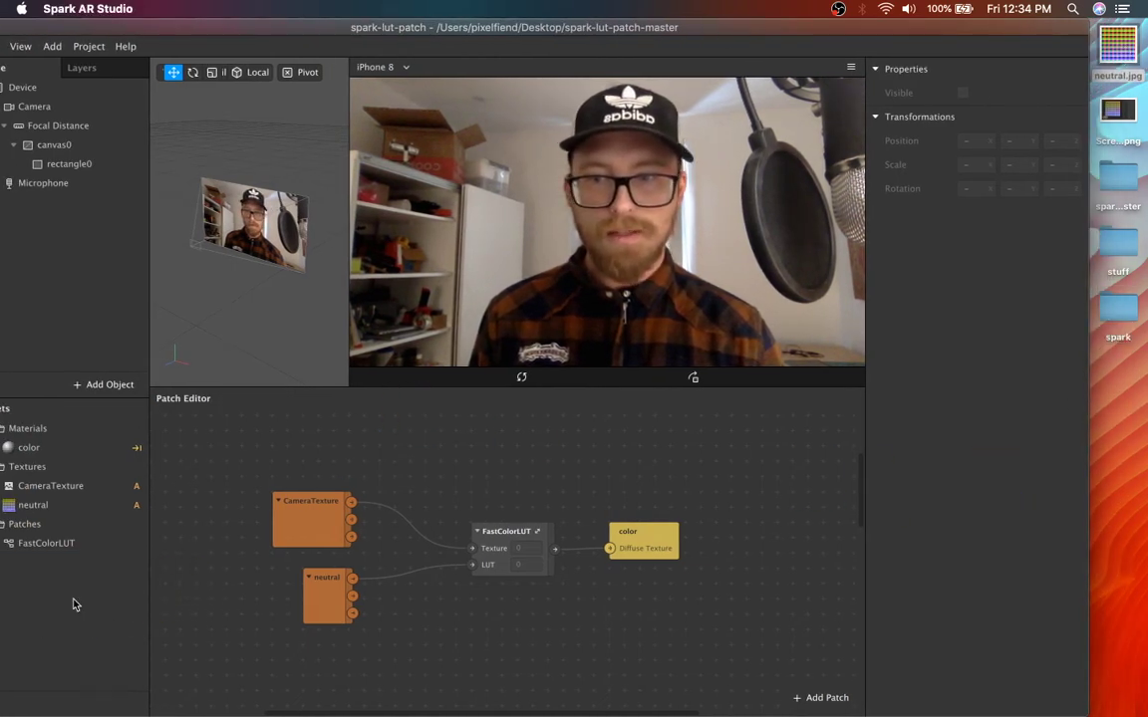
left_click(34, 507)
left_click(38, 528)
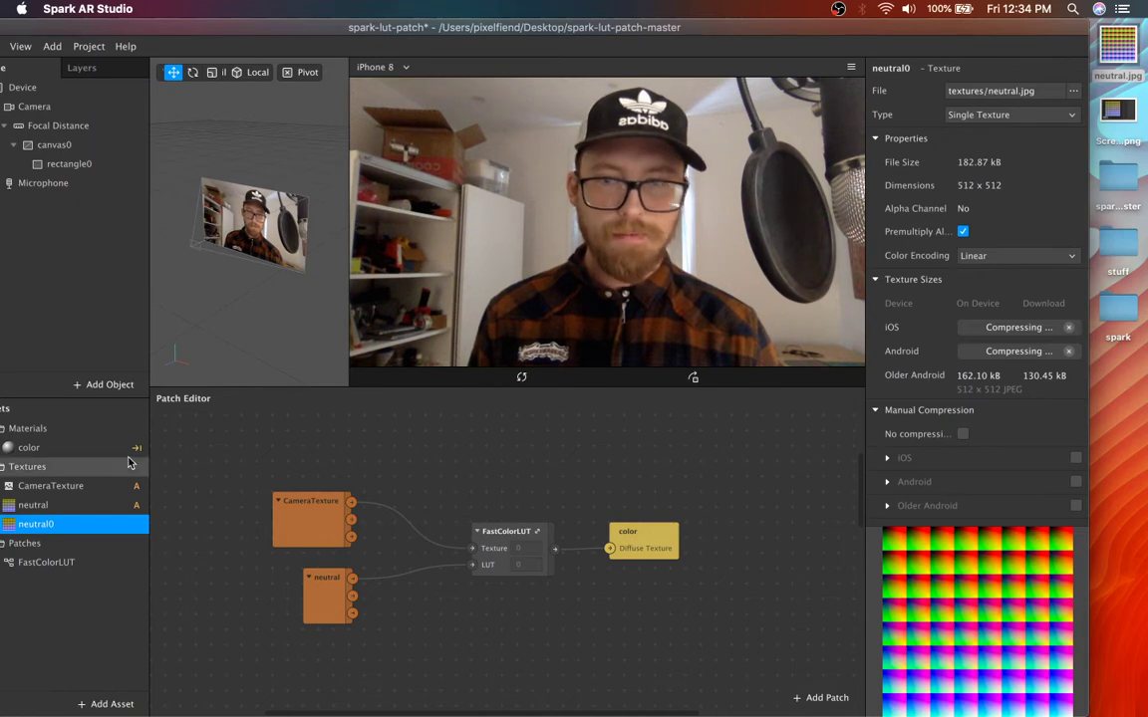
Add neutral0 to the patch graph with No compression, wired into FastColorLUT's LUT input
left_click(69, 506)
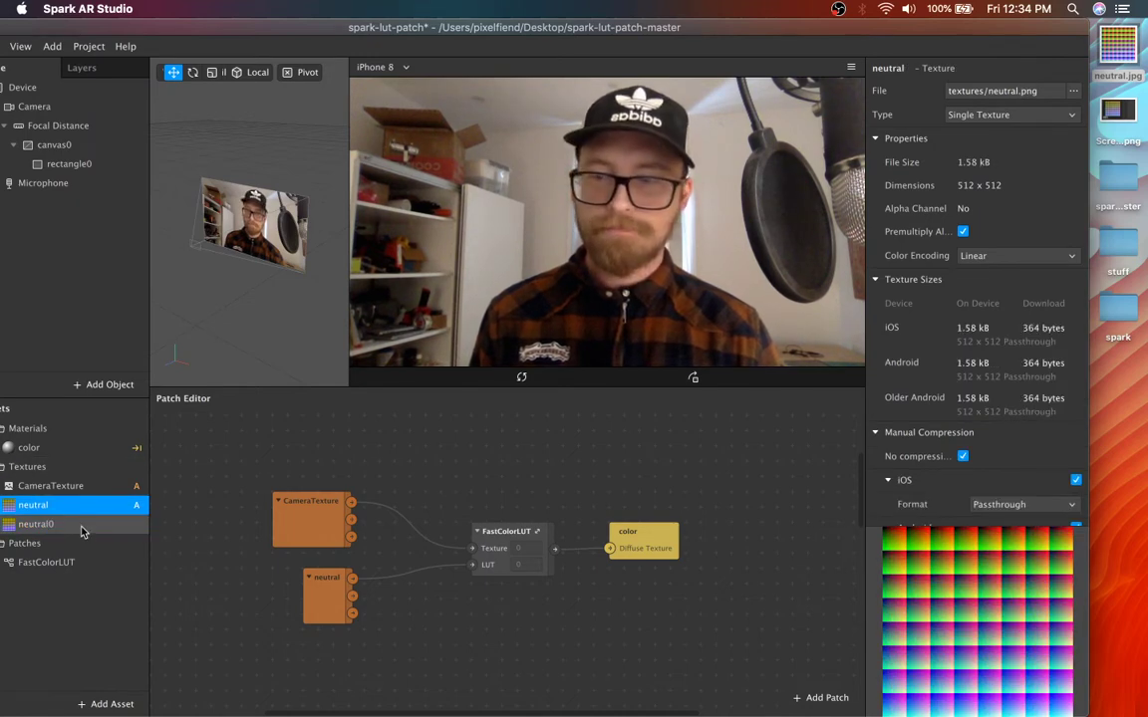
left_click(110, 527)
left_click_drag(52, 531, 412, 671)
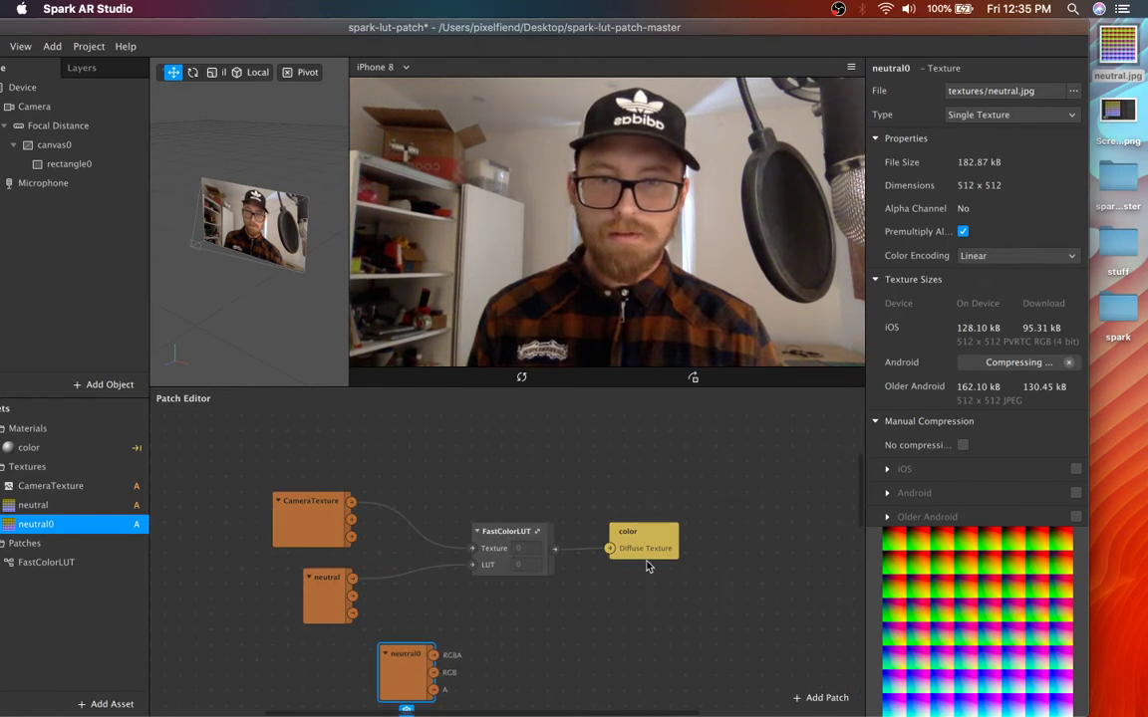
left_click(963, 445)
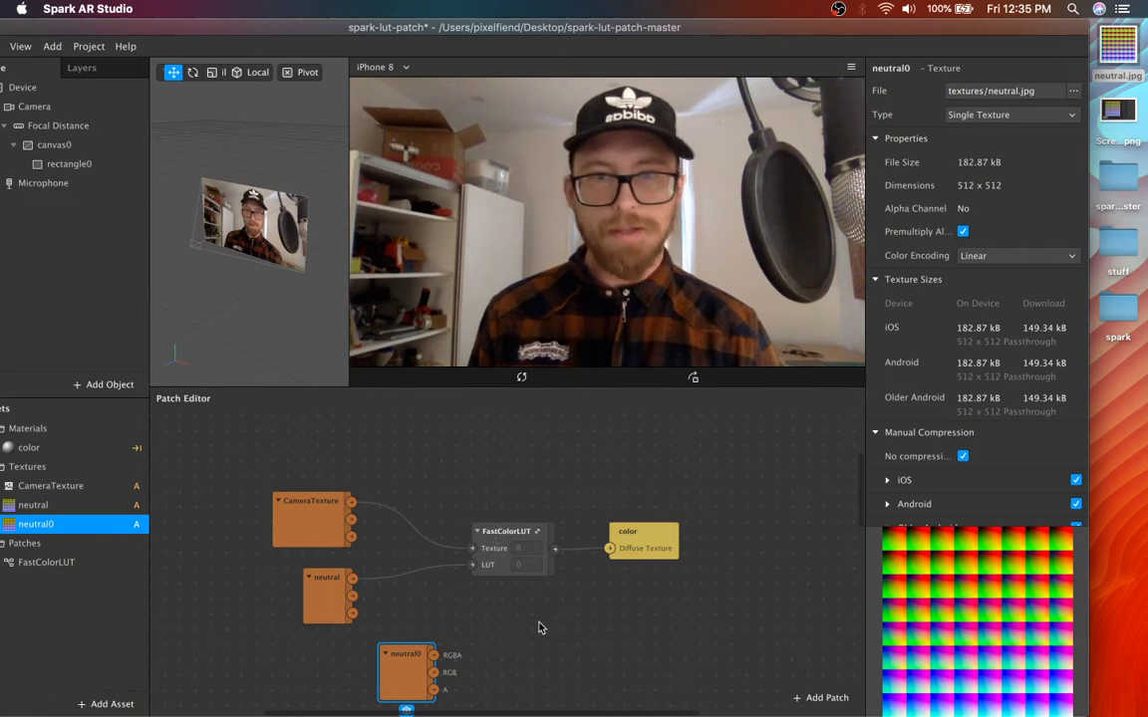
left_click_drag(434, 655, 473, 565)
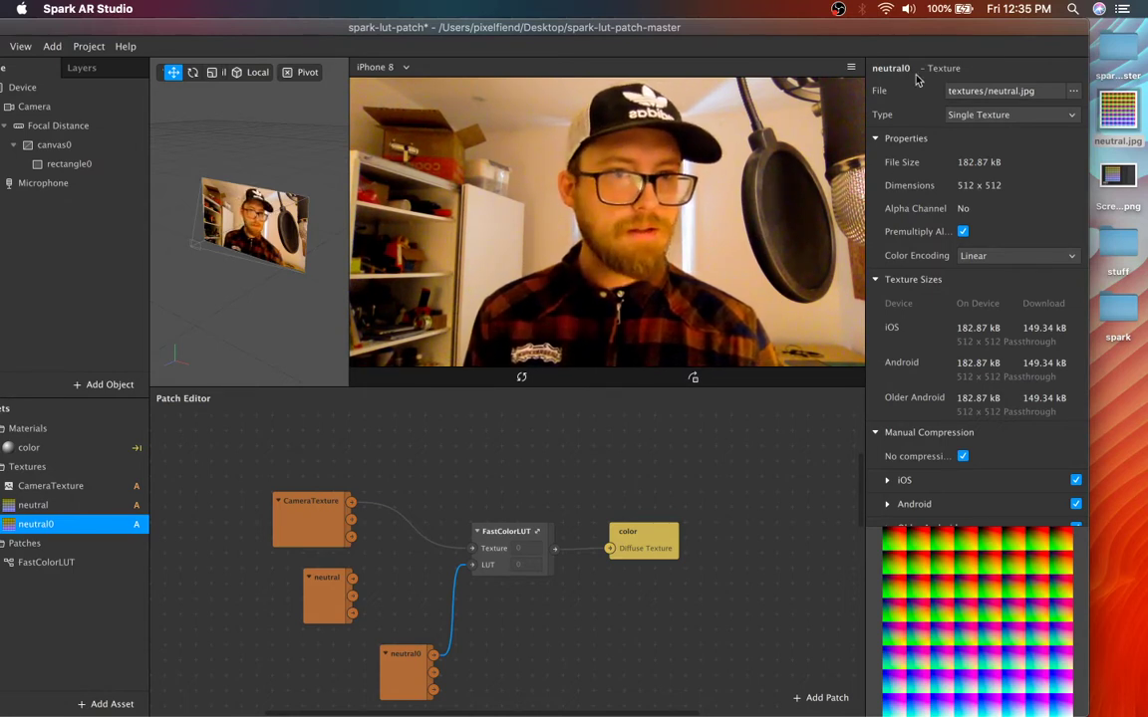
left_click_drag(887, 27, 914, 27)
In Lightroom, apply the Desaturated Contrast, Turquoise & Red, then Vintage Instant presets to the grid
mouse_move(655, 698)
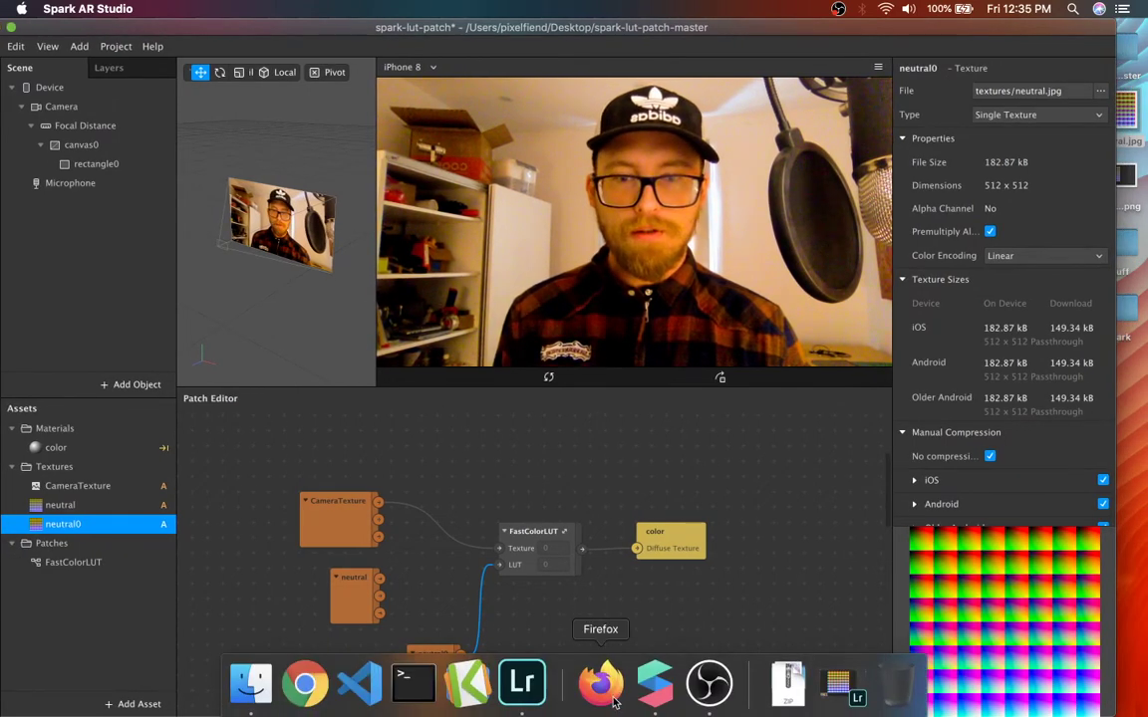
left_click(531, 695)
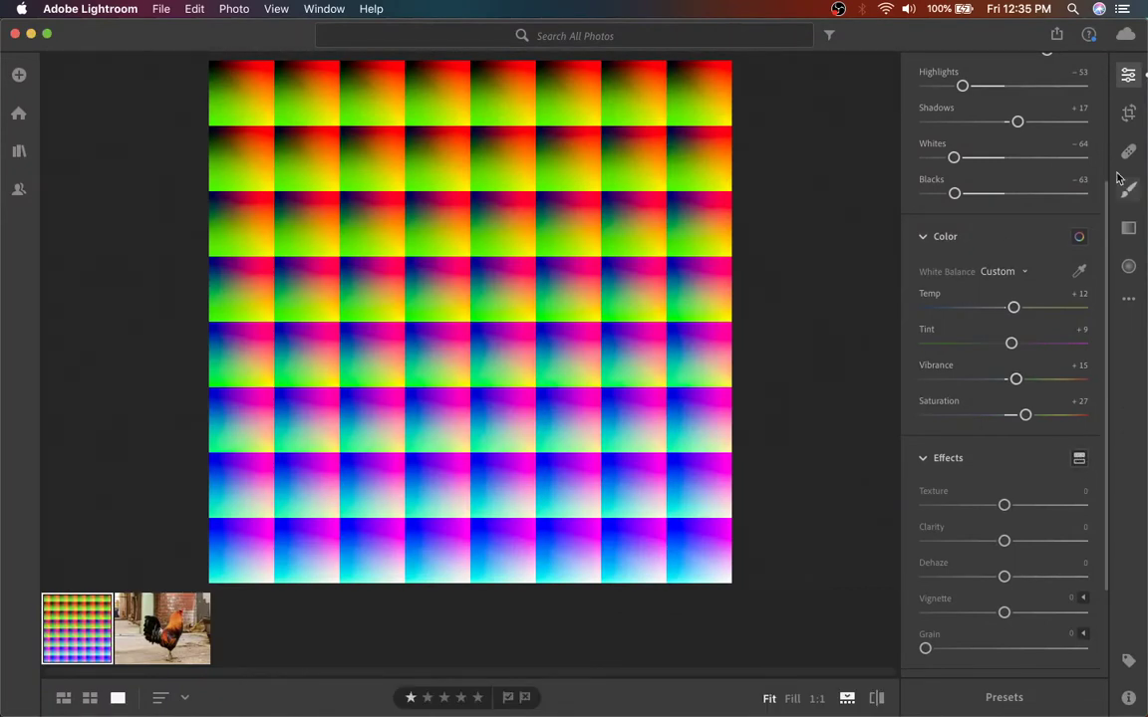
left_click(996, 698)
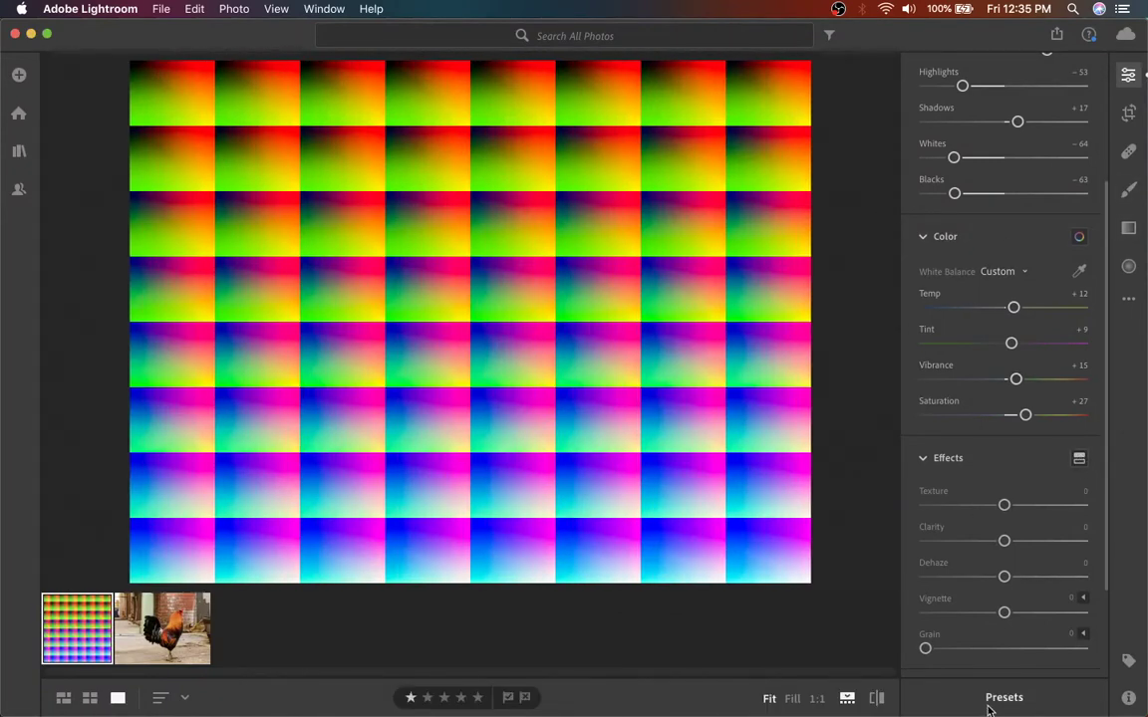
left_click(768, 283)
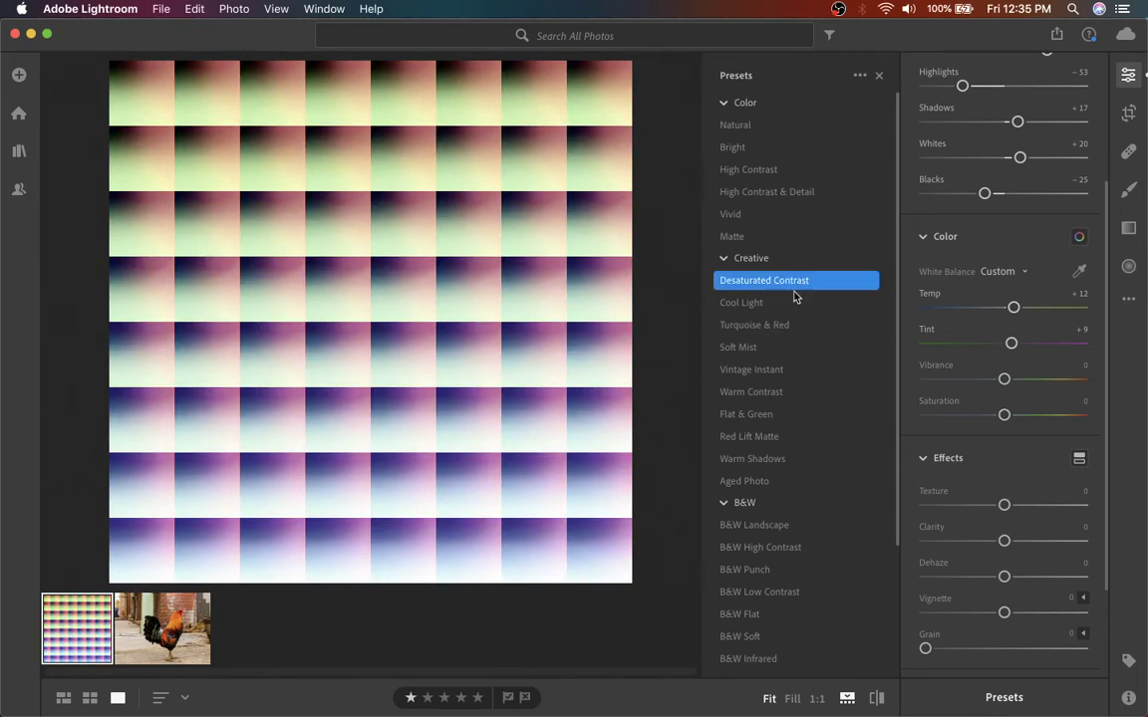
left_click(753, 325)
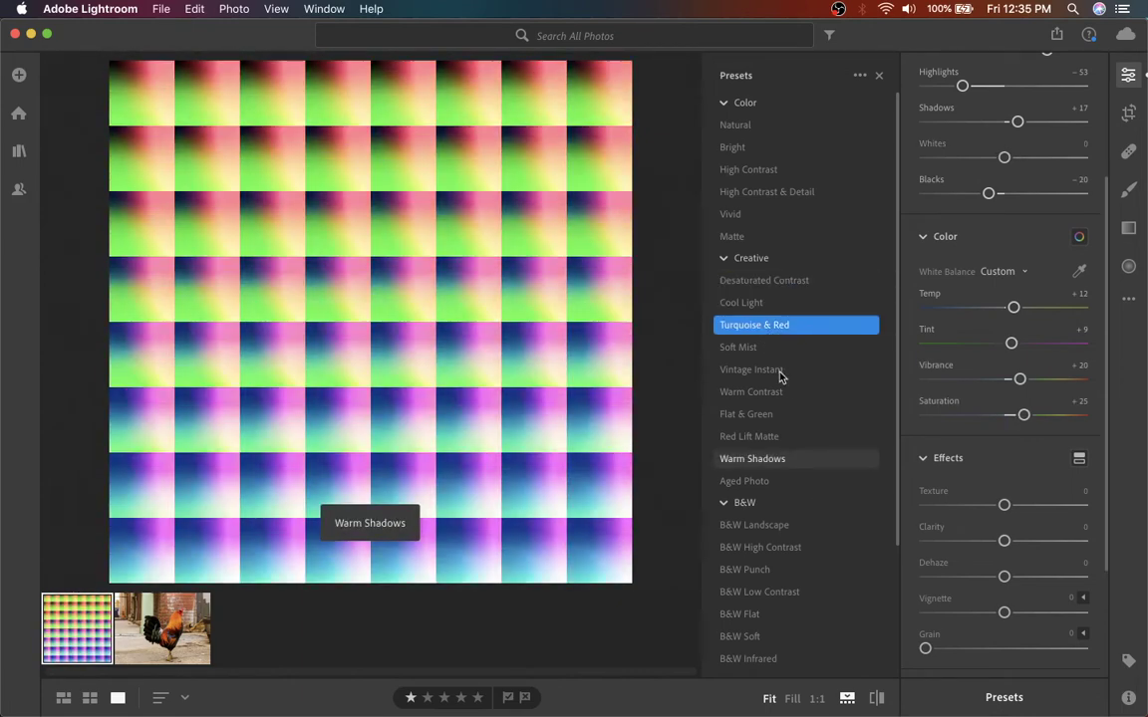
left_click(726, 368)
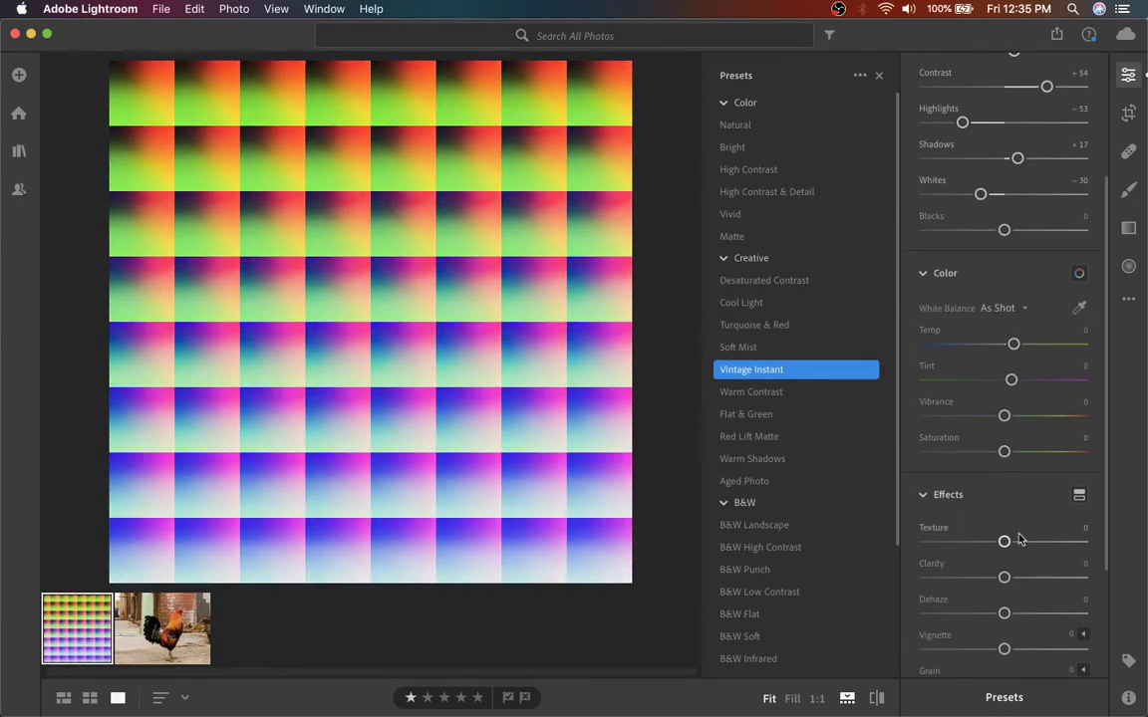
scroll(1037, 399, "down", 3)
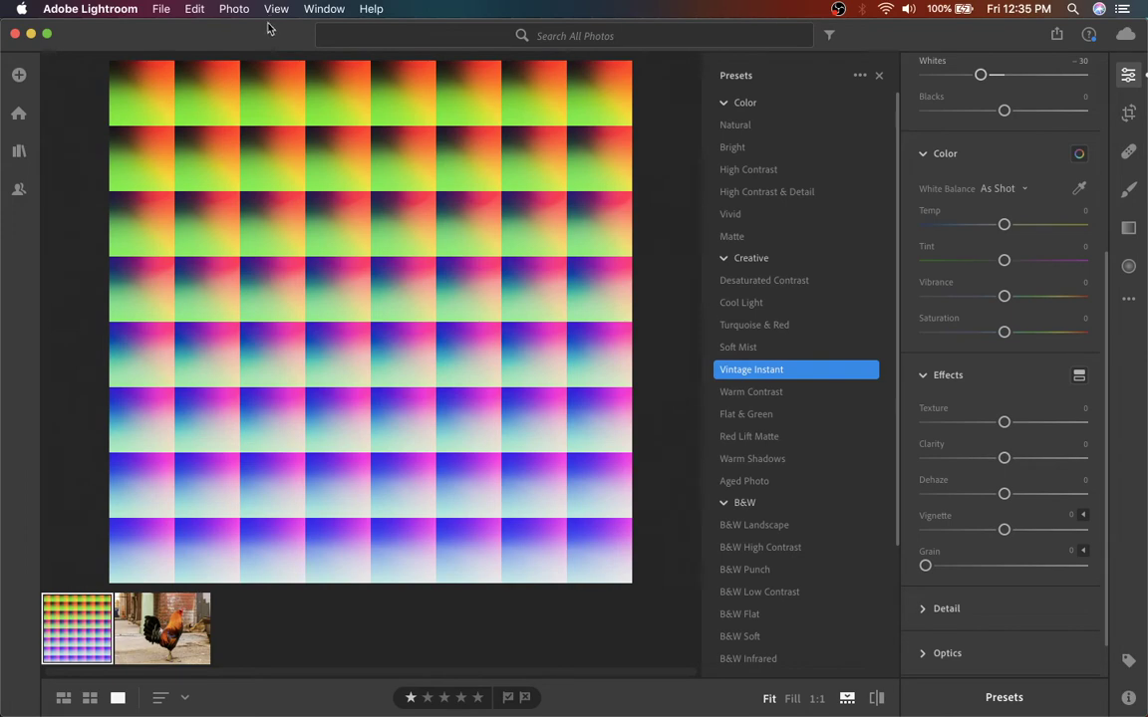
Minimize Lightroom and open the LRLUT_examples folder inside the spark-lut-patch-master project folder
left_click(31, 35)
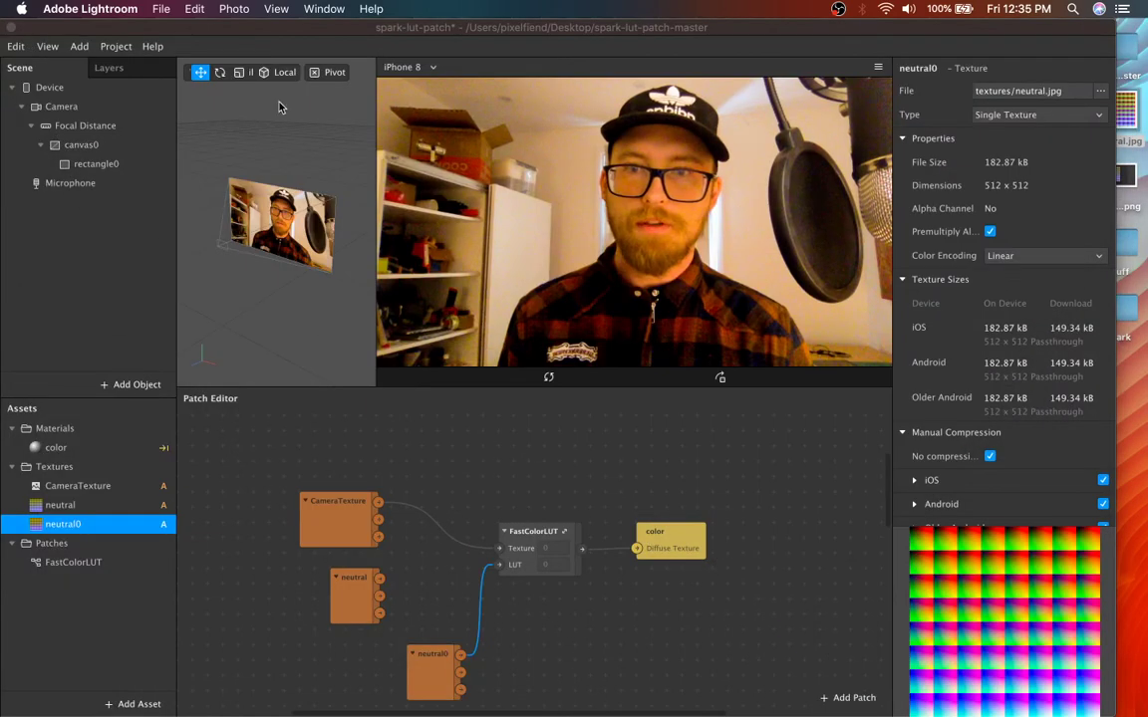
double_click(1130, 52)
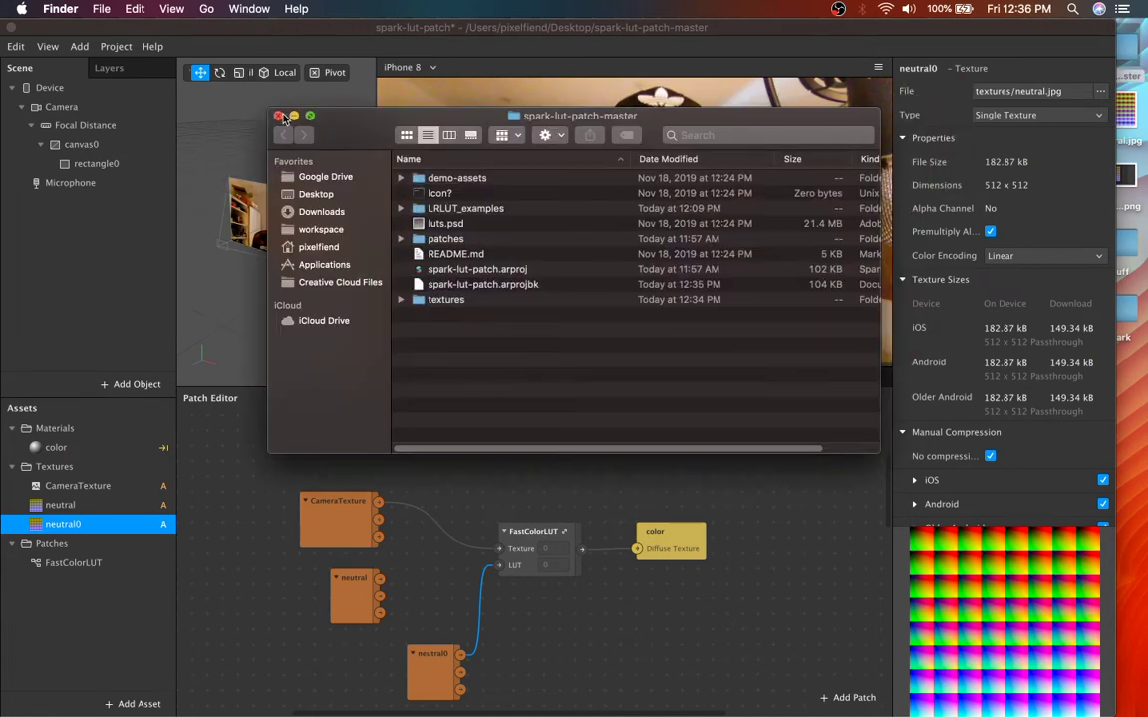
double_click(454, 212)
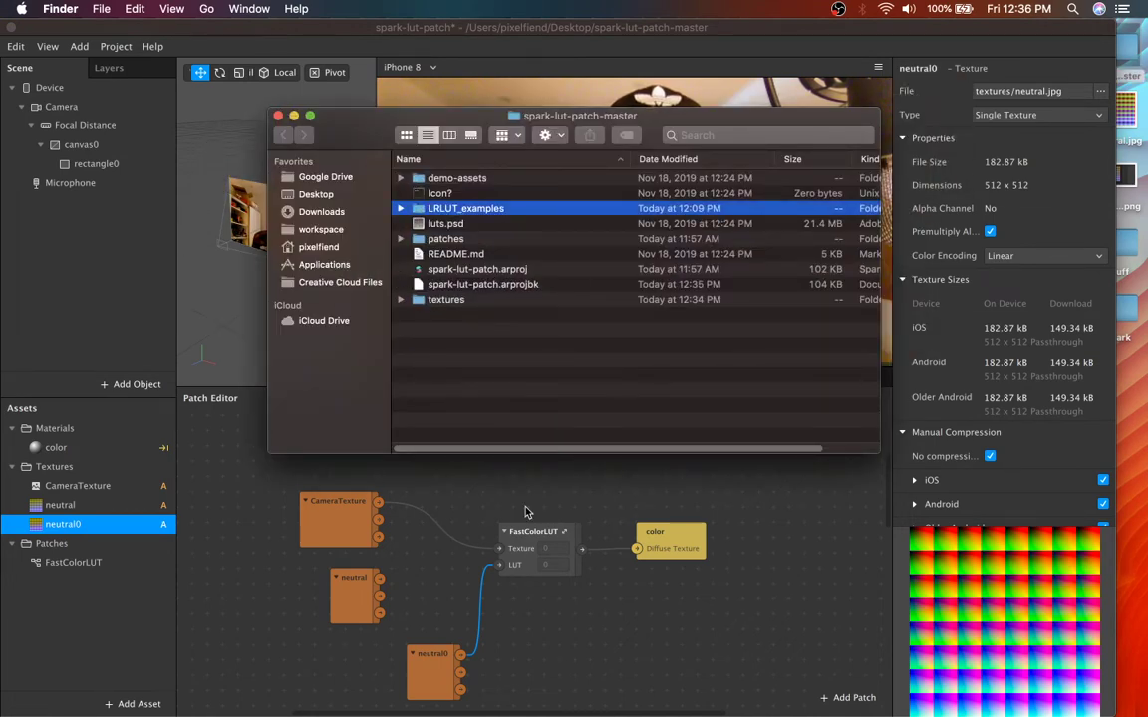
Quick Look grain.jpg and vignette.jpg at full size
left_click(445, 179)
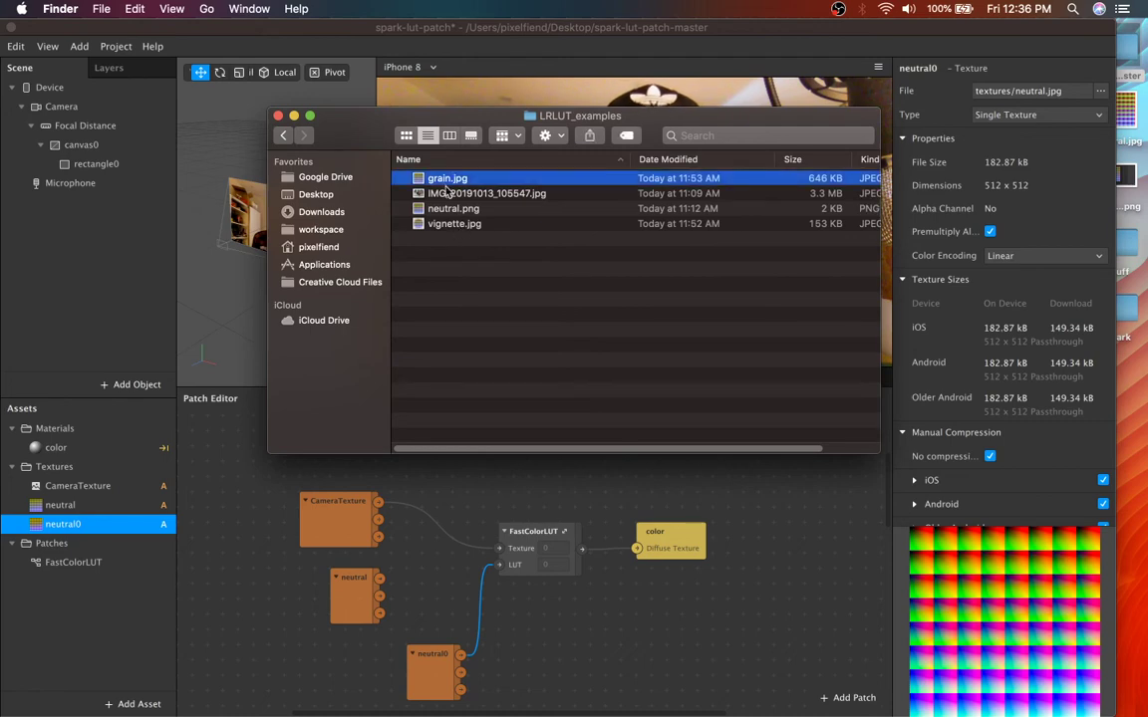
key("space")
key("space")
left_click(411, 224)
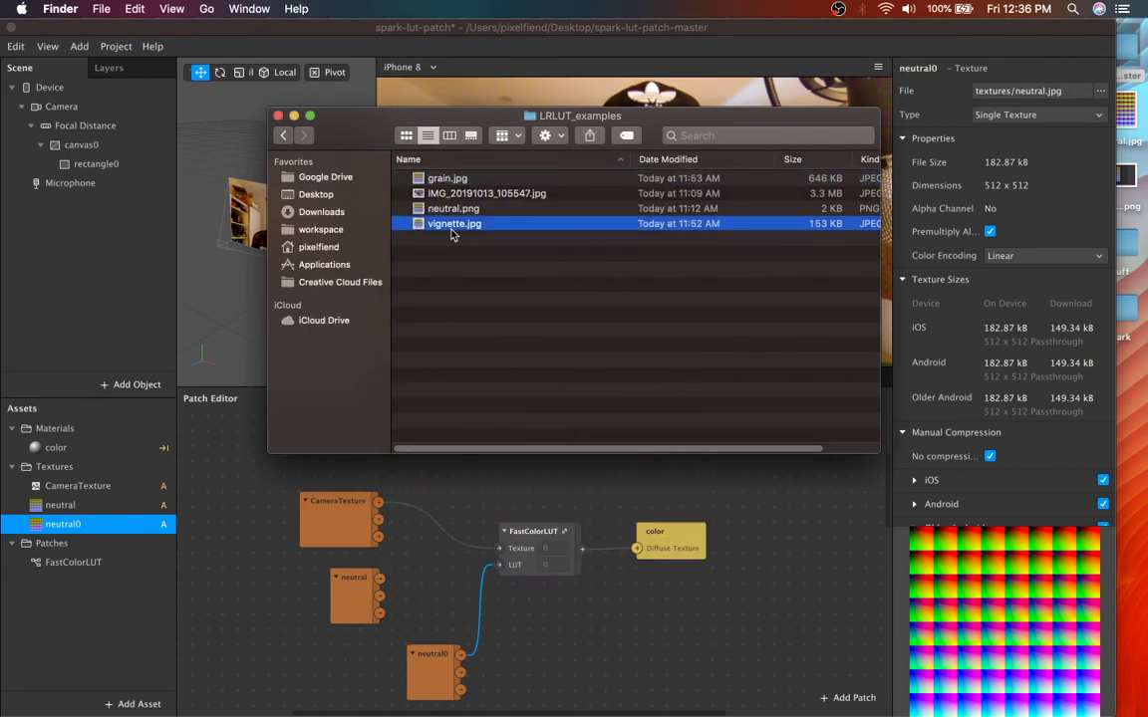
key("space")
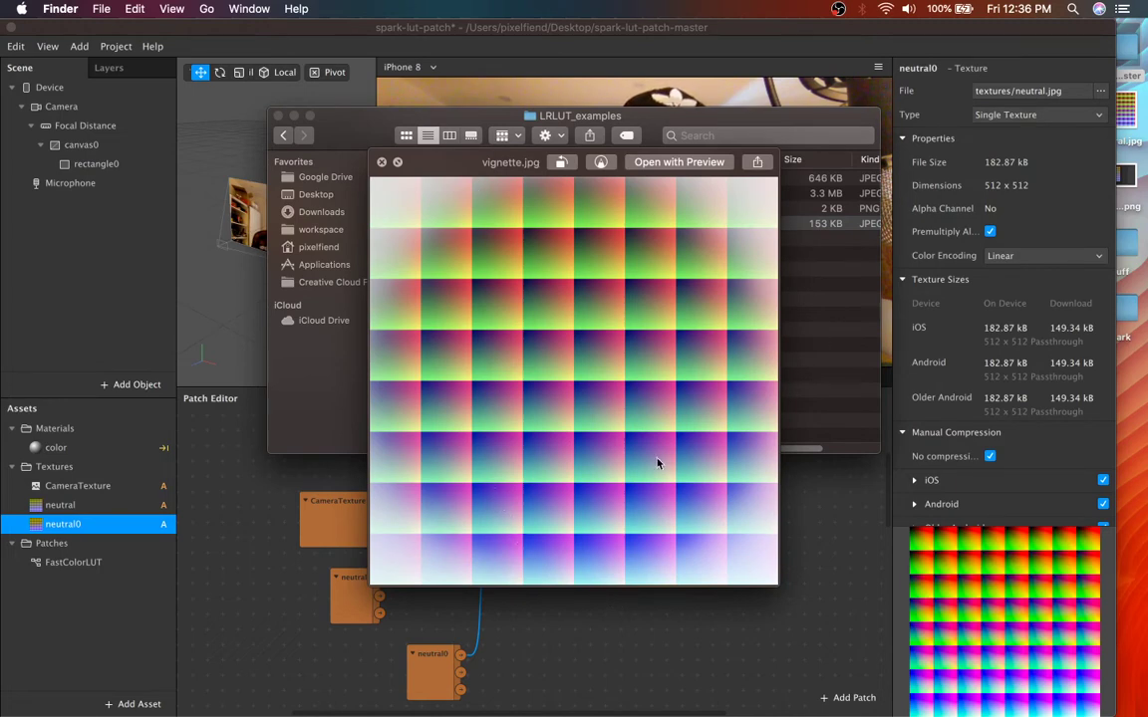
key("space")
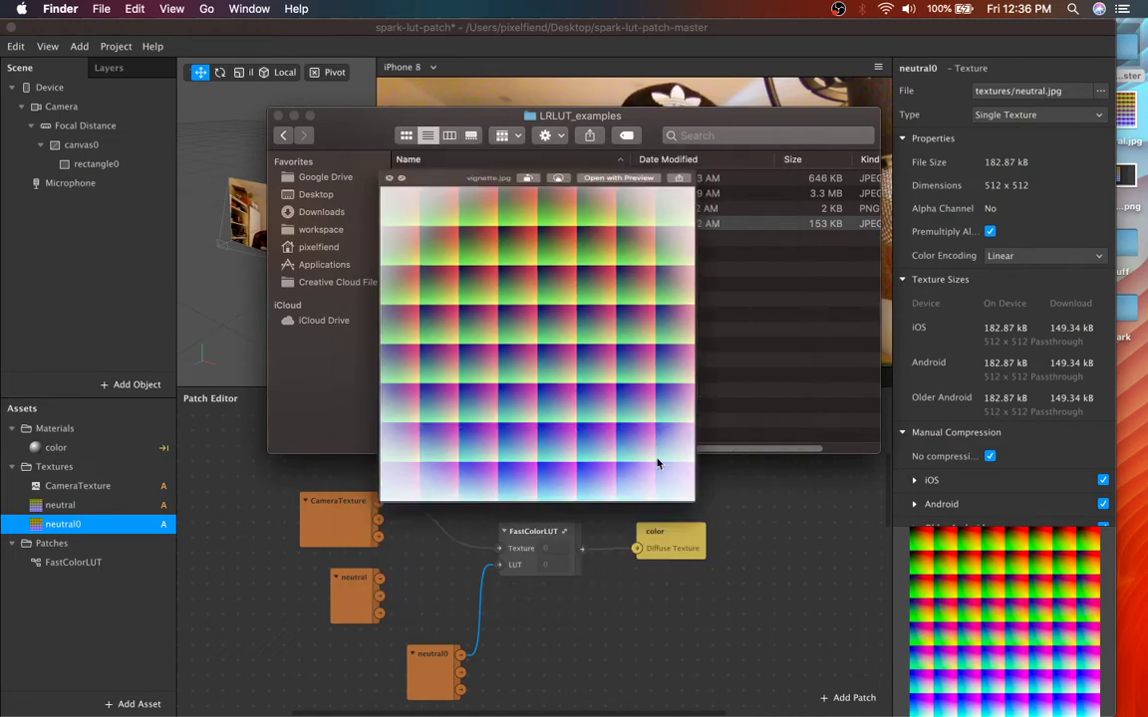
key("space")
key("space")
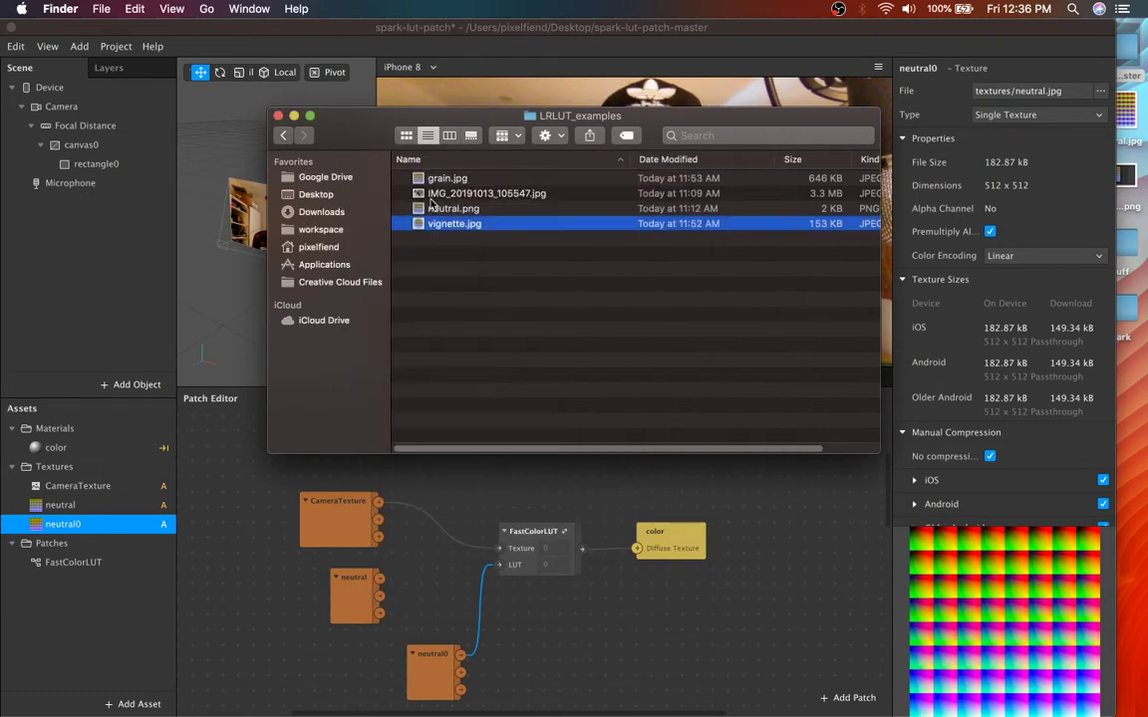
Import grain.jpg and vignette.jpg into the Spark AR Assets panel as textures
left_click(414, 178, "super")
left_click_drag(451, 224, 95, 588)
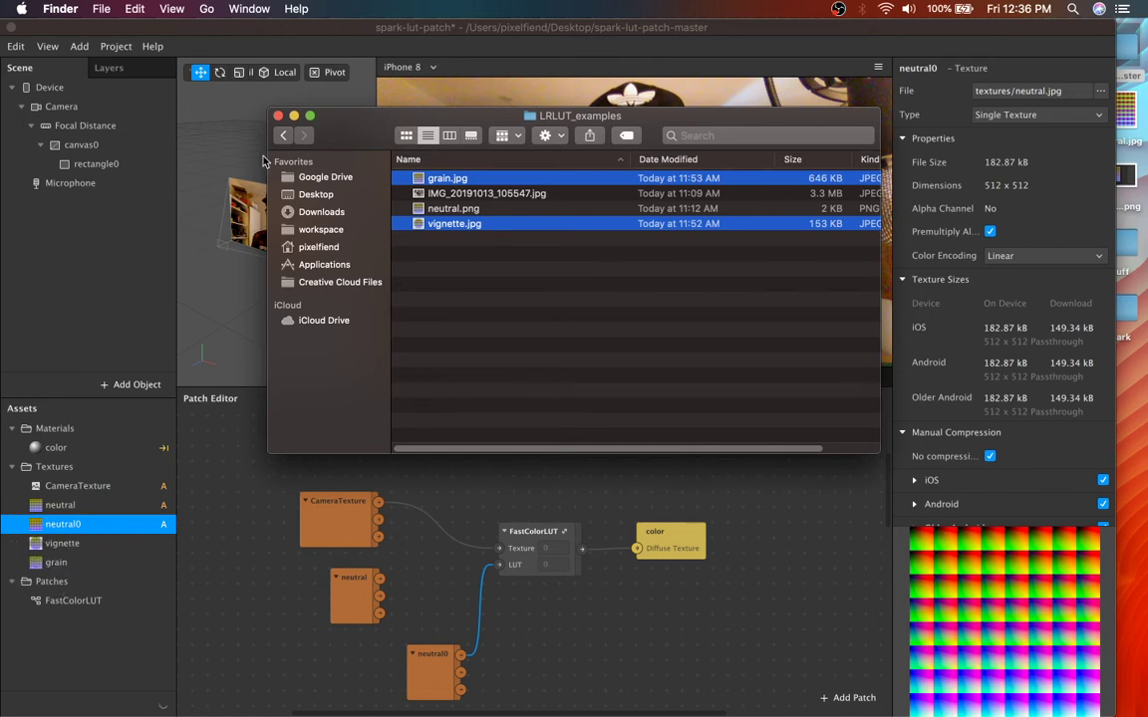
left_click(265, 161)
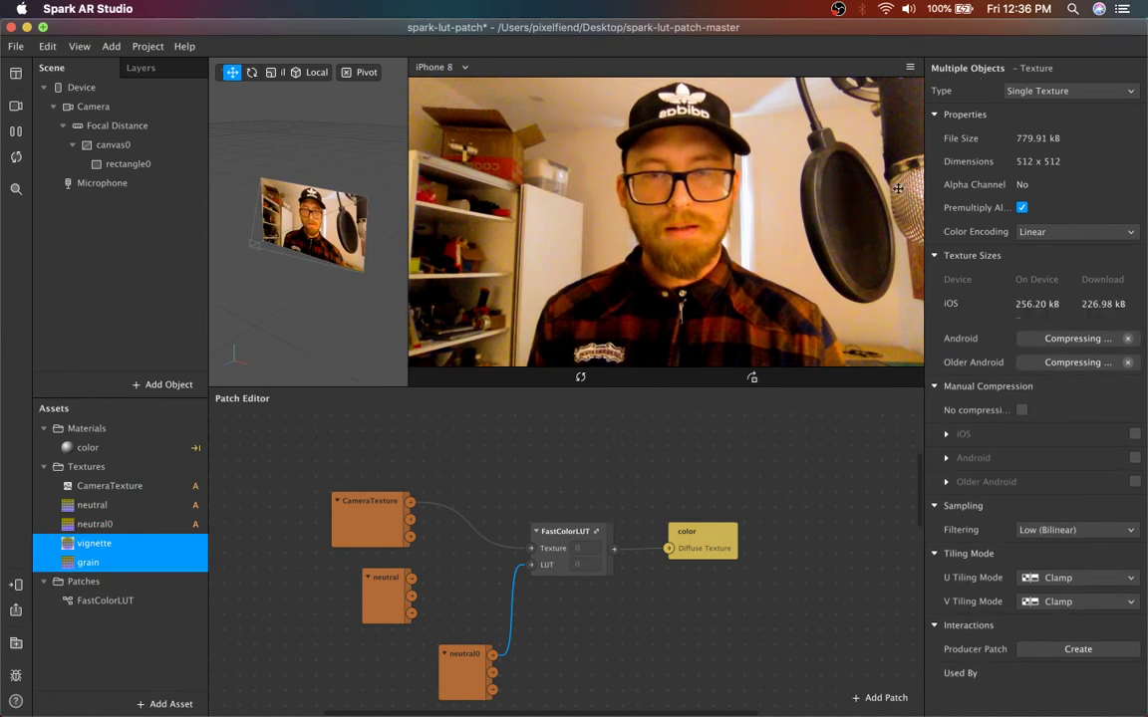
Add the grain texture from Assets as a node in the Patch Editor
left_click(130, 545)
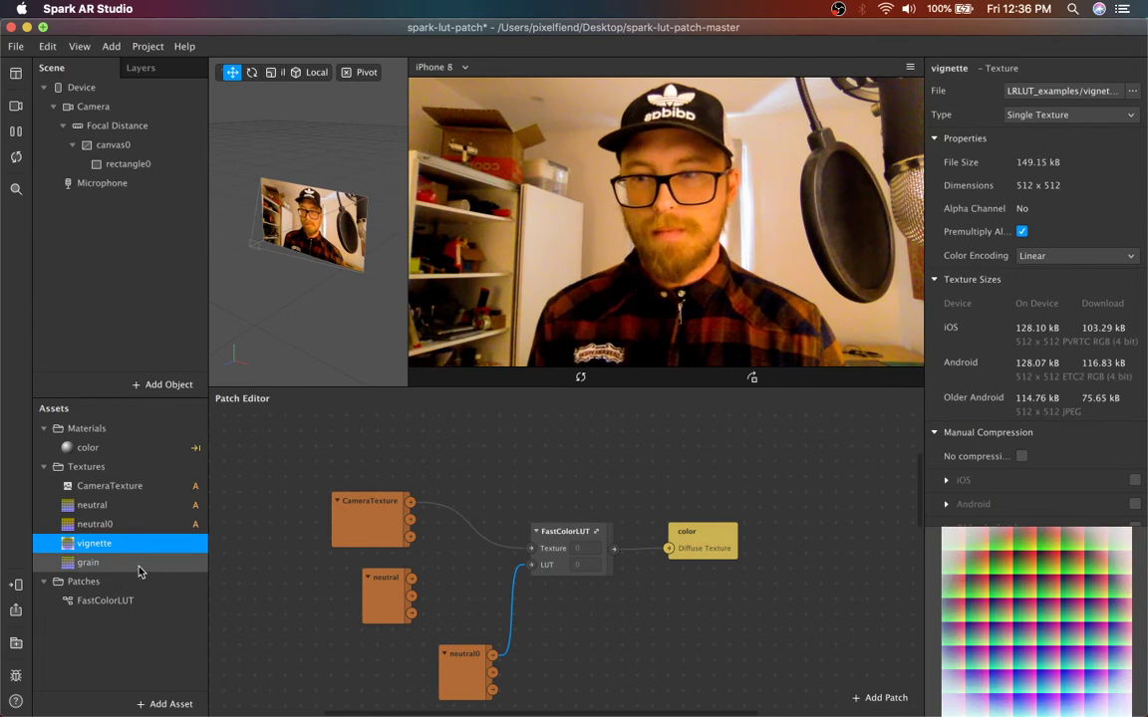
left_click(138, 567)
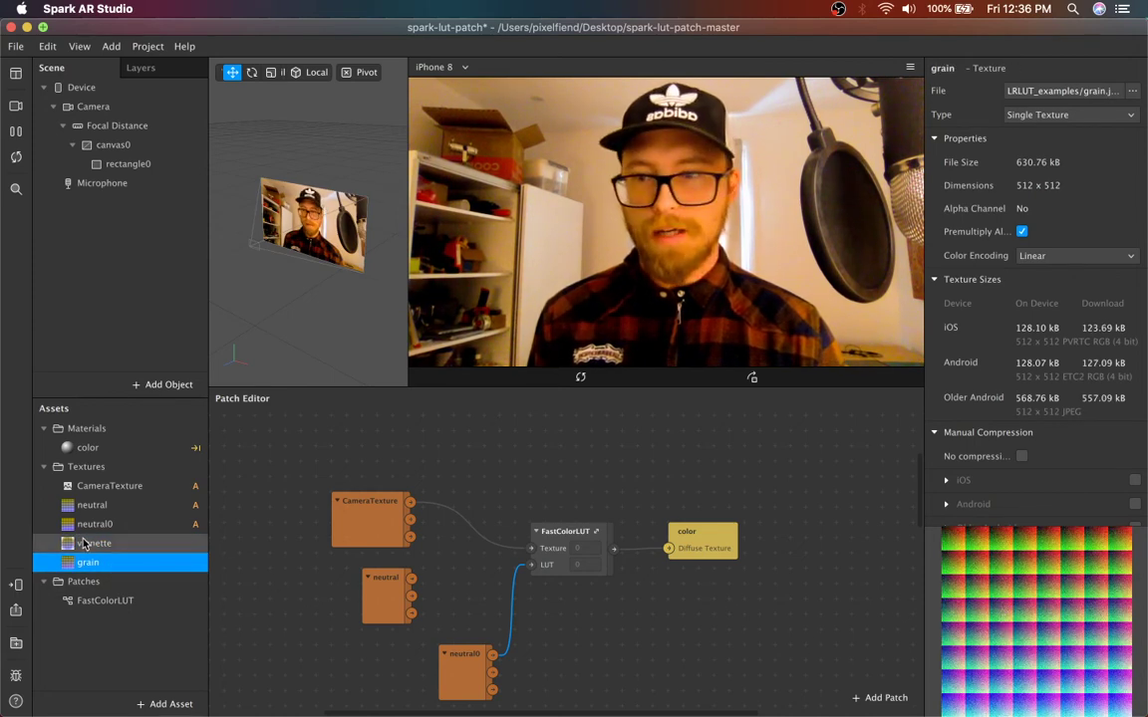
left_click(84, 543)
left_click_drag(110, 562, 584, 494)
key("Escape")
Set grain to No compression and wire it into FastColorLUT's LUT input
left_click(1022, 456)
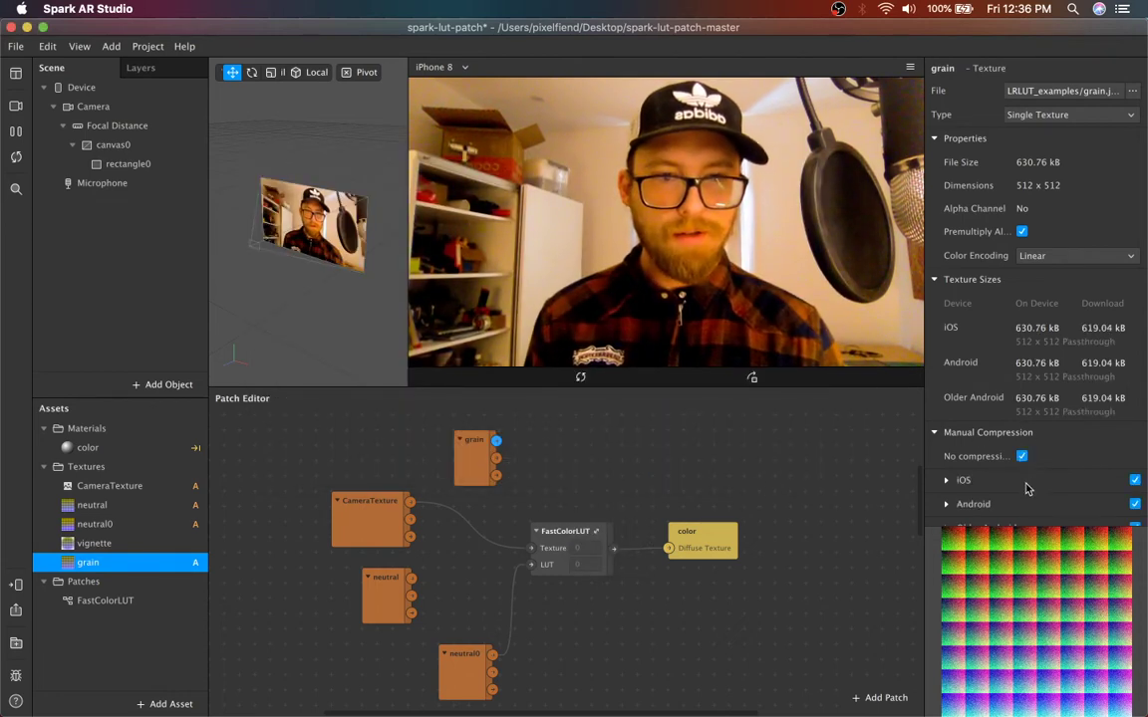
left_click_drag(498, 441, 541, 631)
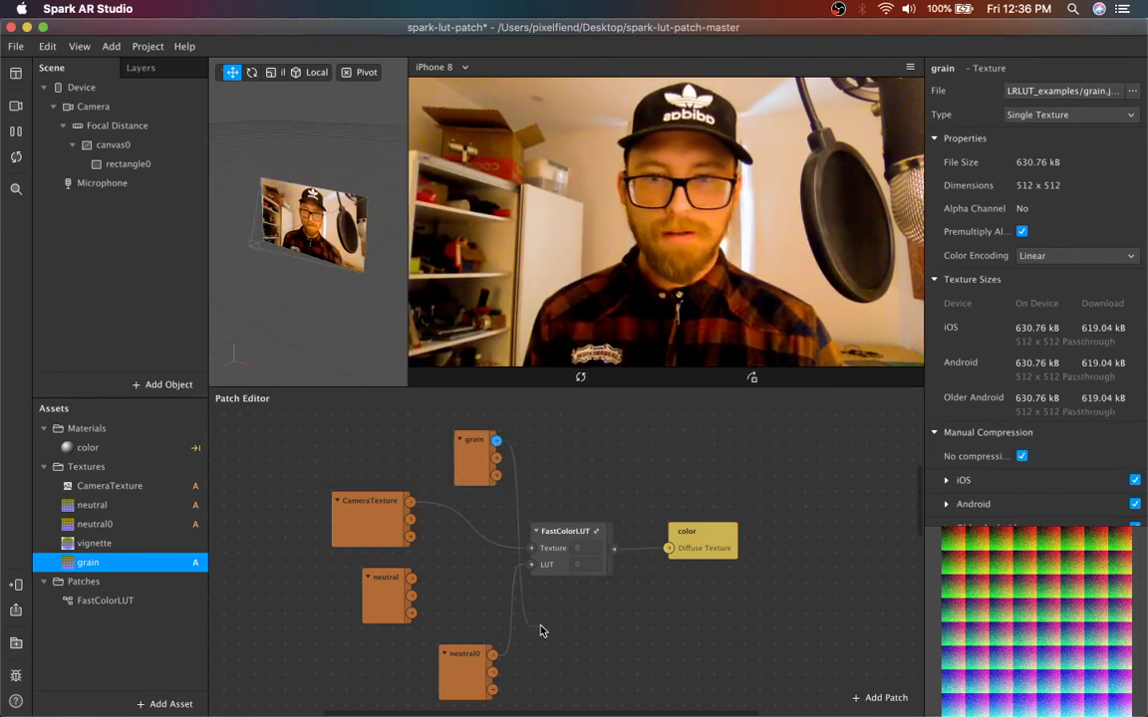
left_click_drag(535, 573, 532, 565)
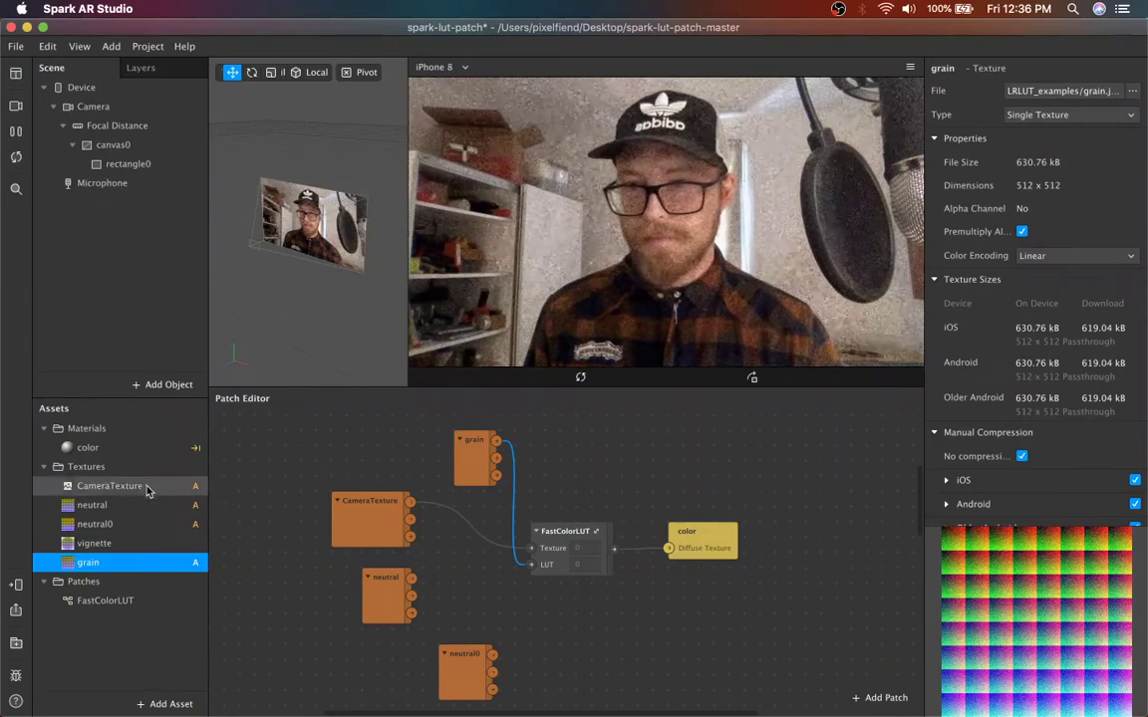
Drop the vignette texture from Assets into the Patch Editor as a node
left_click_drag(118, 546, 528, 565)
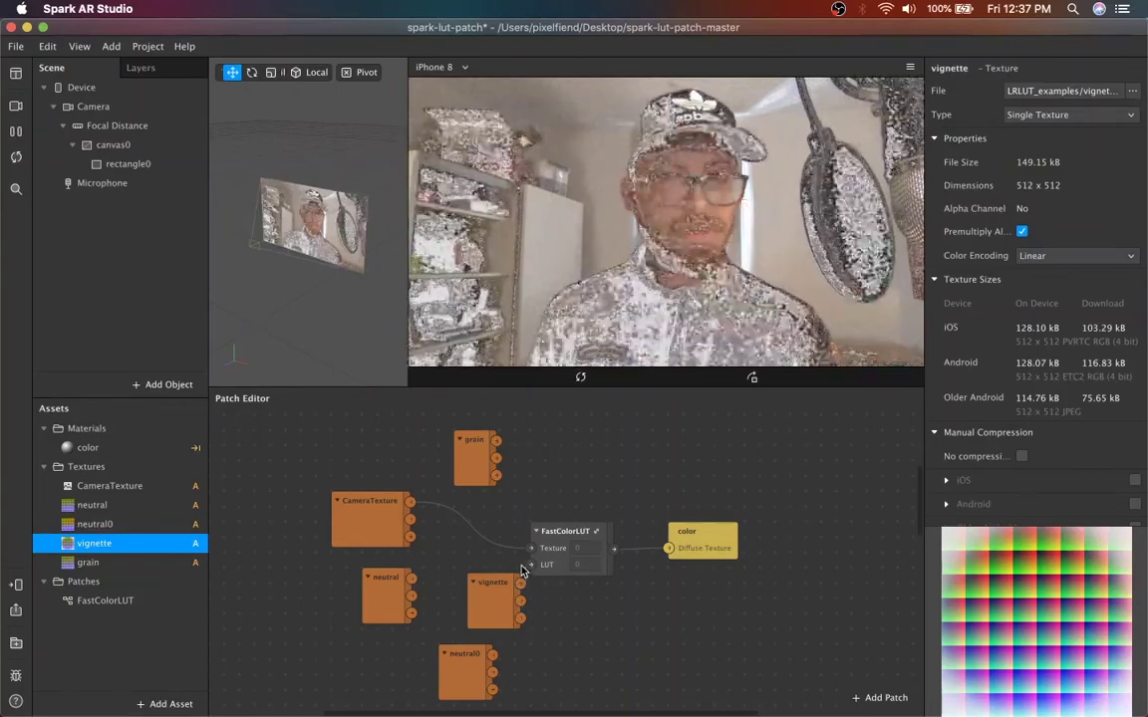